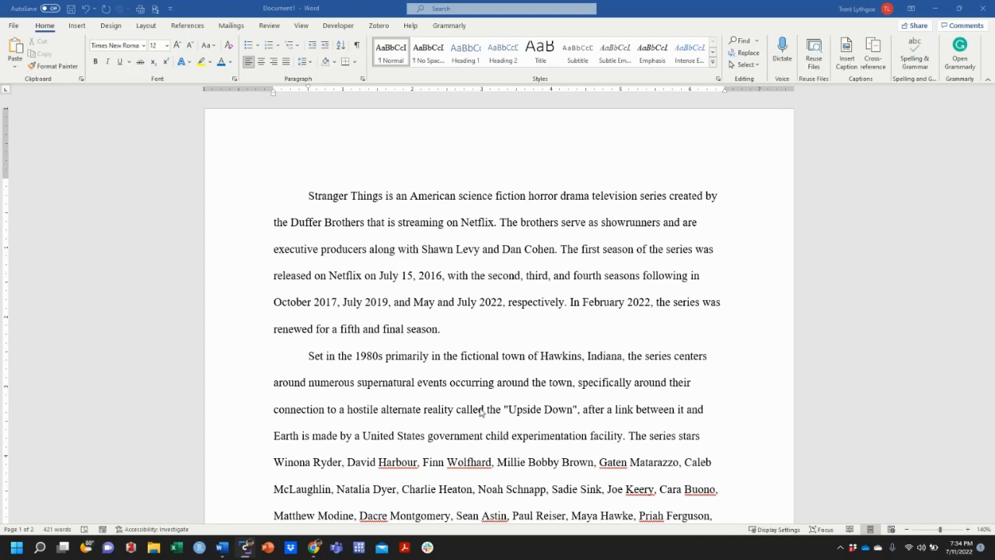
- Insert the caption "Table 1. Seasons" above the season and release date table, using the Table label
{"action": "scroll", "coordinate": [481, 413], "scroll_direction": "down", "scroll_amount": 5}
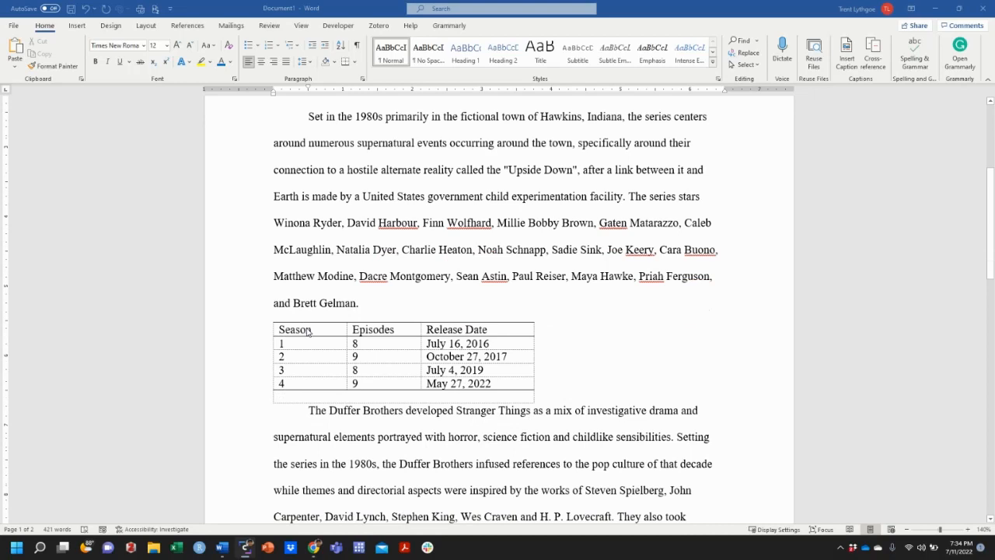
{"action": "left_click", "coordinate": [316, 329]}
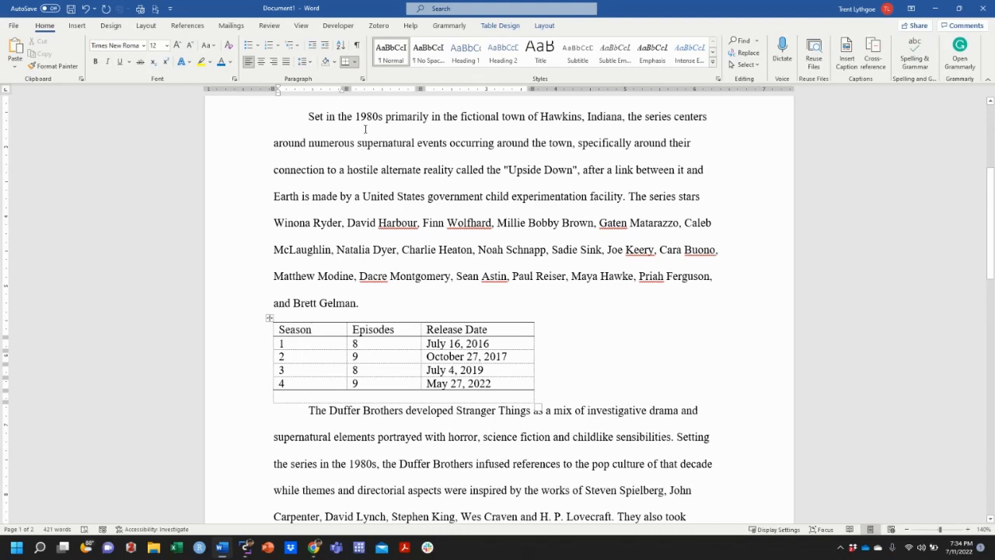
{"action": "left_click", "coordinate": [194, 29]}
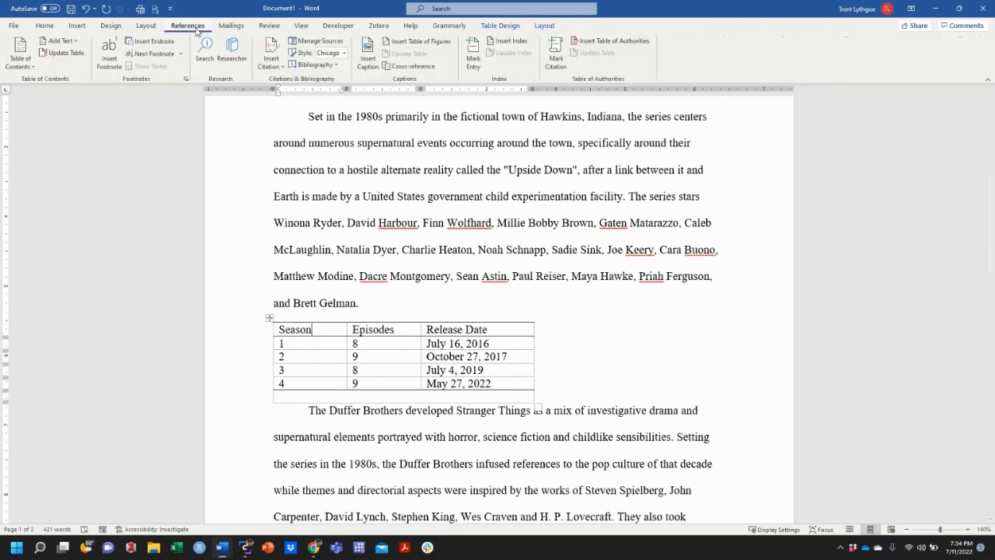
{"action": "left_click", "coordinate": [369, 68]}
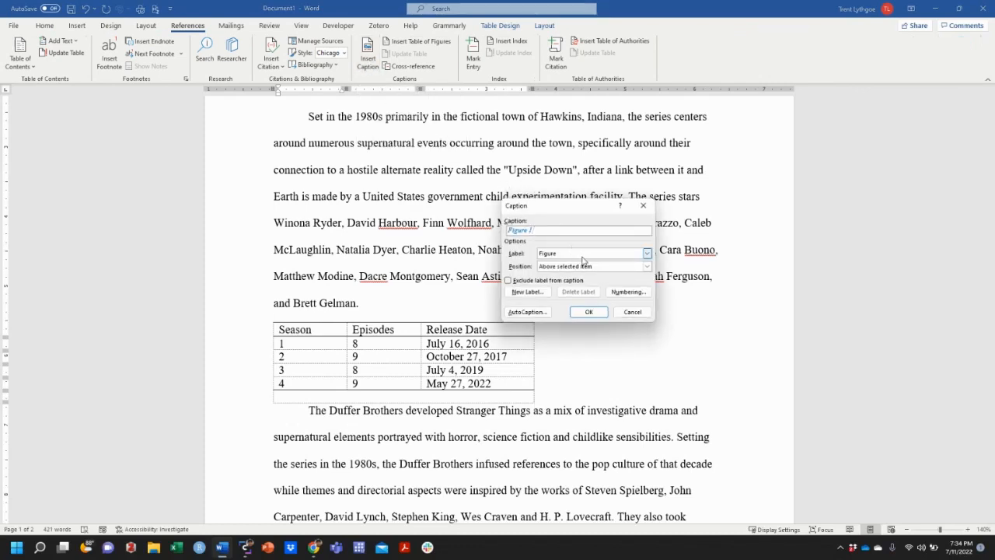
{"action": "left_click", "coordinate": [582, 257]}
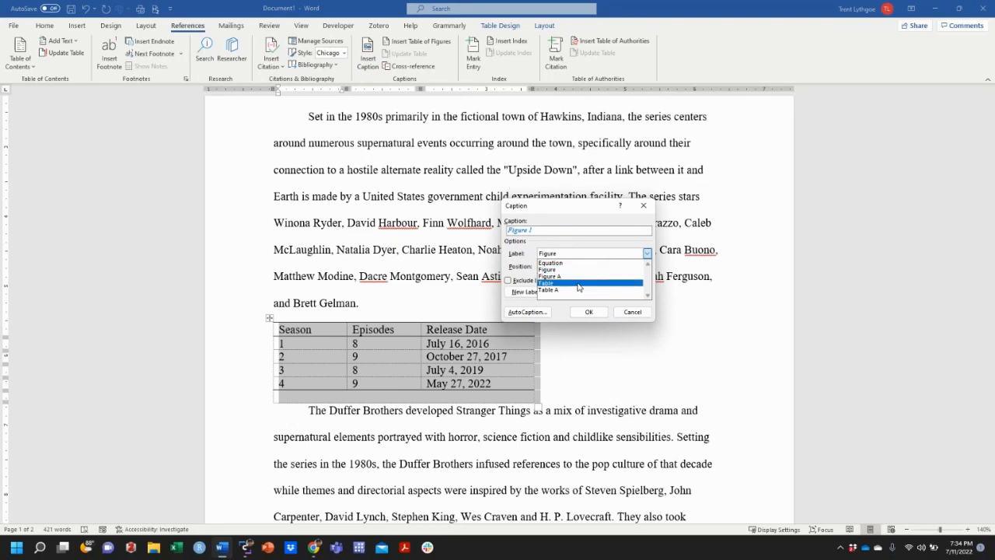
{"action": "left_click", "coordinate": [578, 284]}
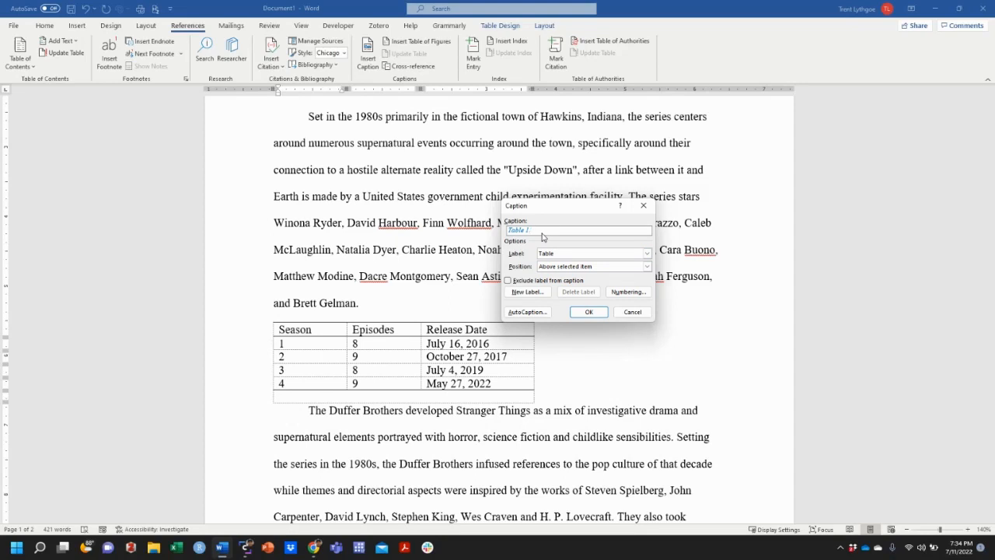
{"action": "type", "text": "Seasons"}
{"action": "left_click", "coordinate": [589, 311]}
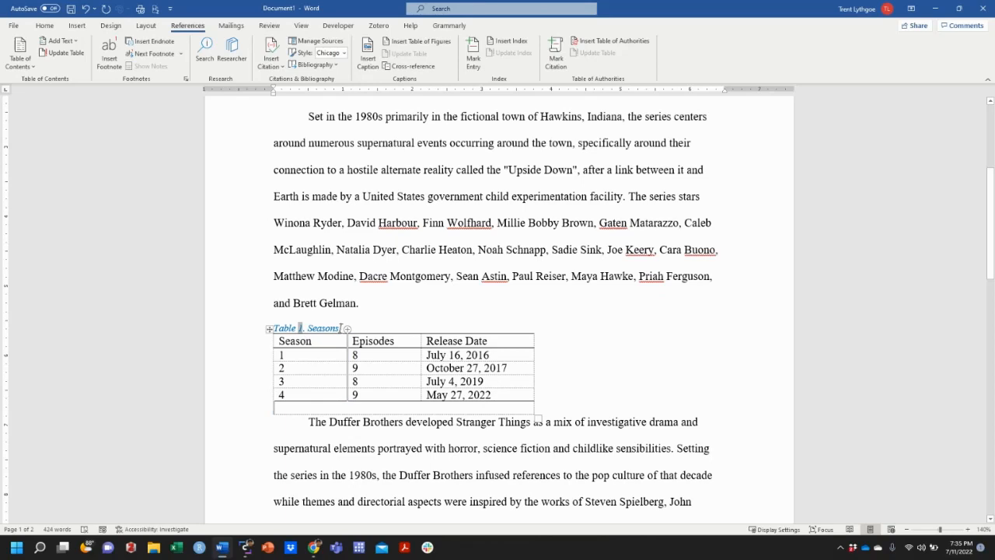
- Format the Seasons table caption as 12 pt, non-italic, black text
{"action": "left_click_drag", "start_coordinate": [340, 327], "coordinate": [276, 326]}
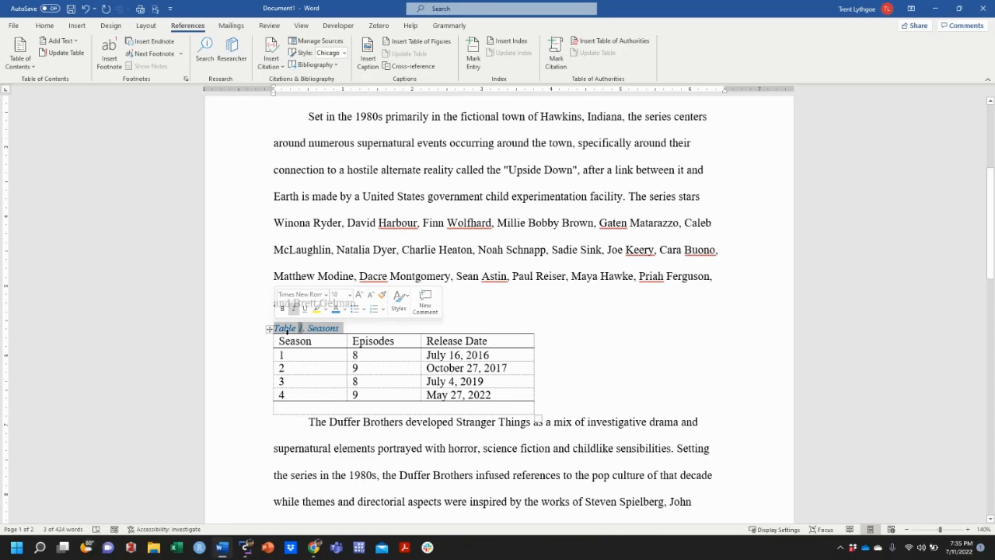
{"action": "left_click", "coordinate": [44, 25]}
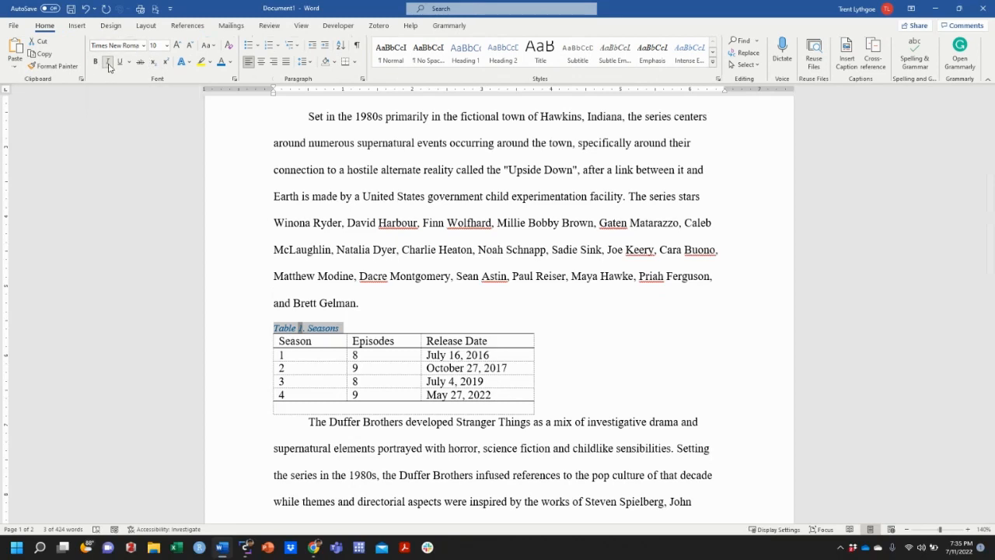
{"action": "left_click", "coordinate": [167, 45]}
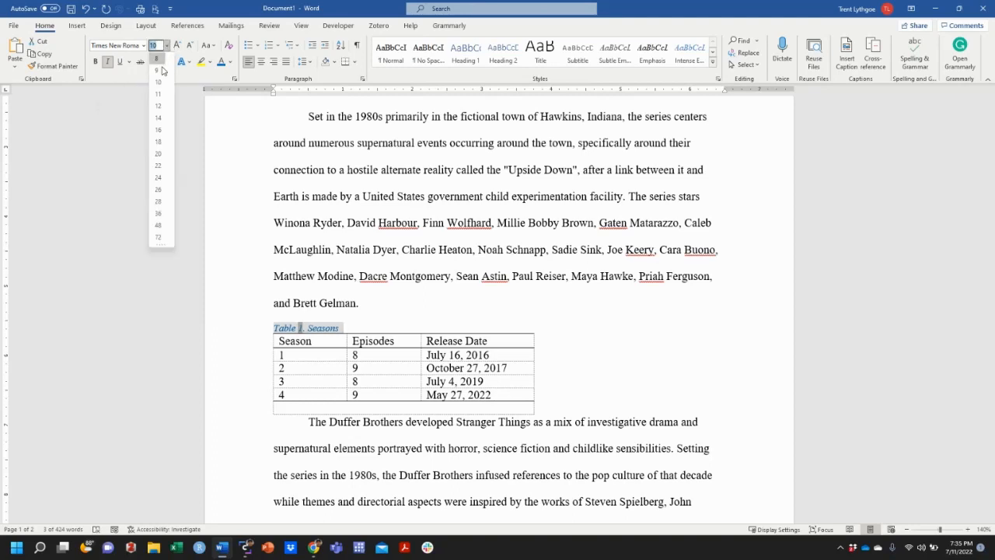
{"action": "left_click", "coordinate": [158, 106]}
{"action": "left_click", "coordinate": [108, 64]}
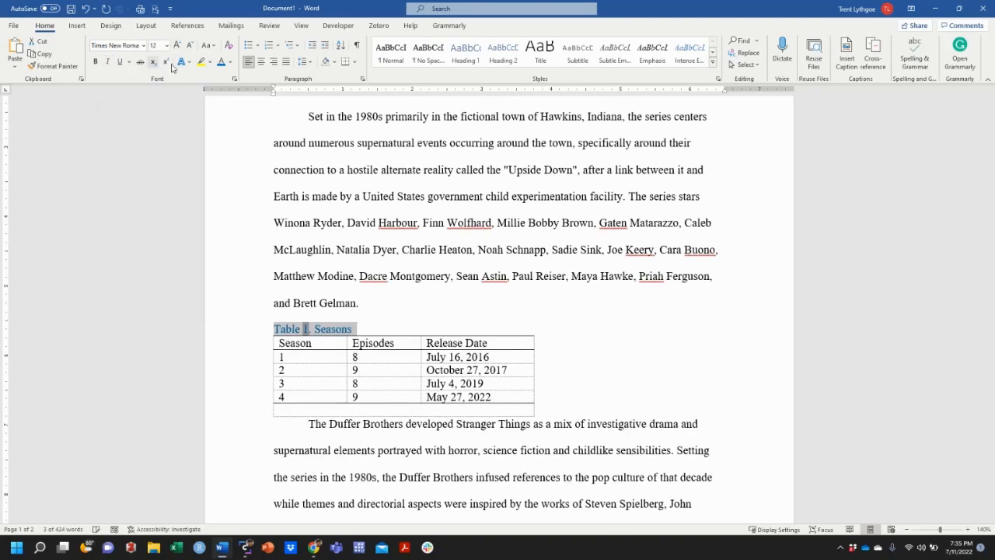
{"action": "left_click", "coordinate": [231, 62]}
{"action": "left_click", "coordinate": [228, 79]}
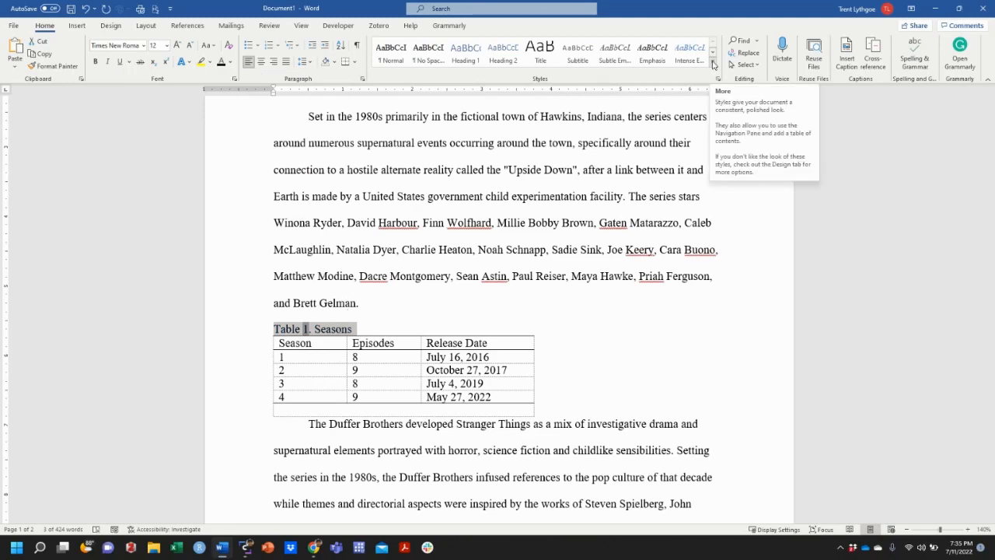
- Update the Caption style to match the reformatted Seasons caption
{"action": "left_click", "coordinate": [714, 64]}
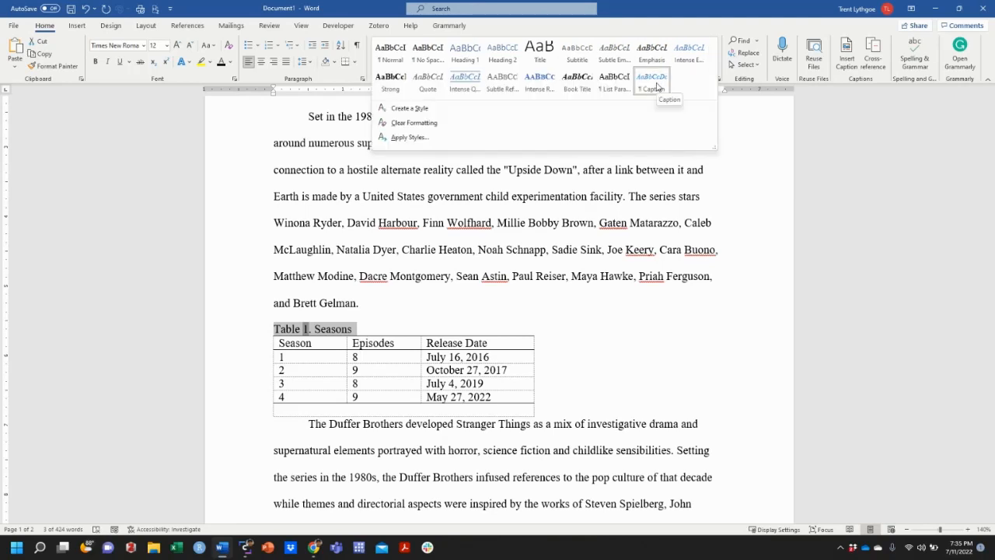
{"action": "right_click", "coordinate": [657, 85]}
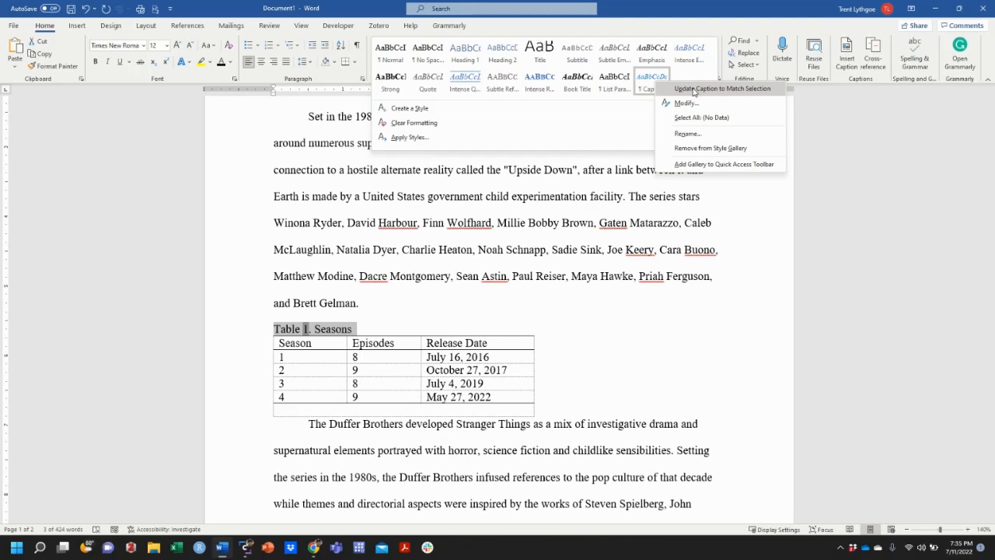
{"action": "left_click", "coordinate": [694, 88]}
{"action": "left_click", "coordinate": [712, 61]}
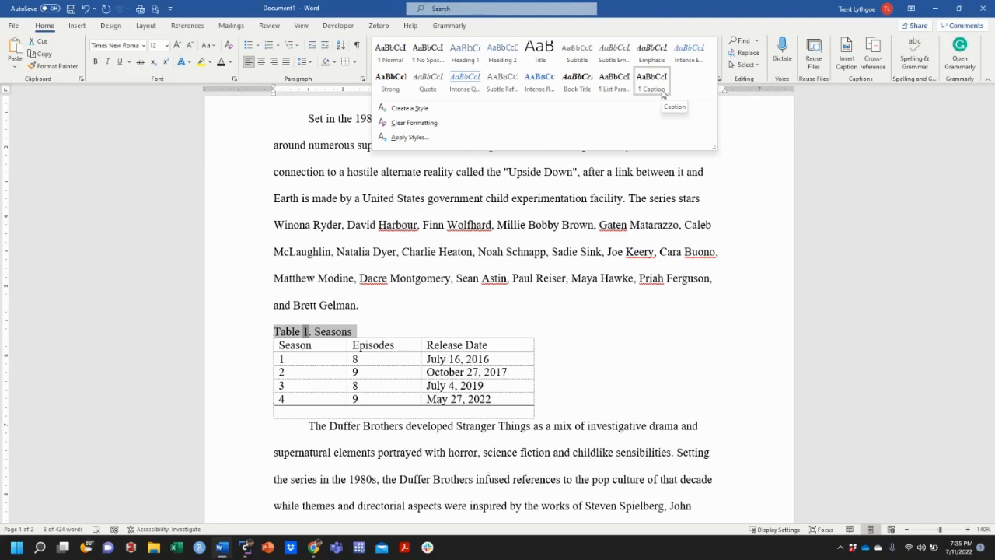
{"action": "left_click", "coordinate": [403, 333]}
- Add parentheses after "experimentation facility" in the second paragraph and insert a cross-reference to the entire Table 1 caption inside them
{"action": "scroll", "coordinate": [404, 330], "scroll_direction": "down", "scroll_amount": 1}
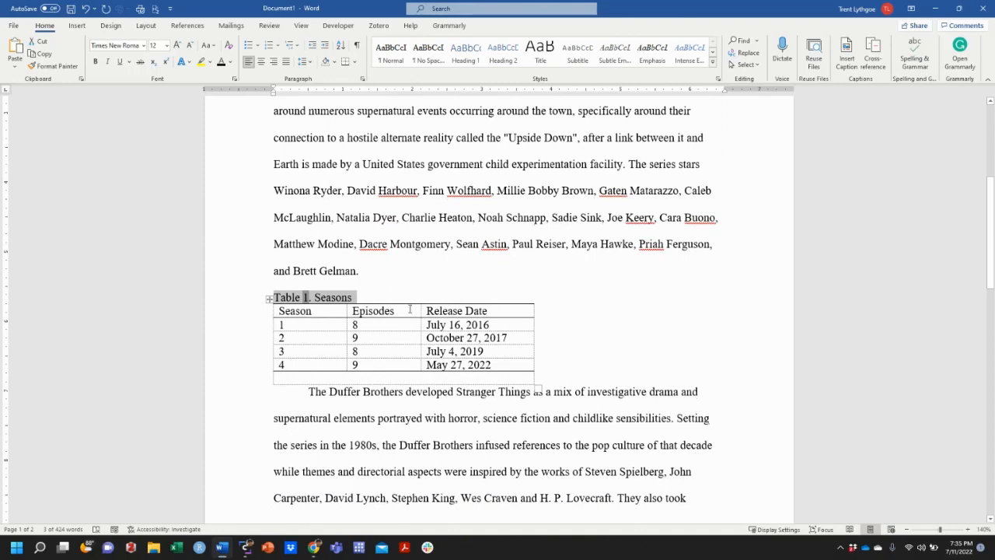
{"action": "scroll", "coordinate": [410, 308], "scroll_direction": "up", "scroll_amount": 2}
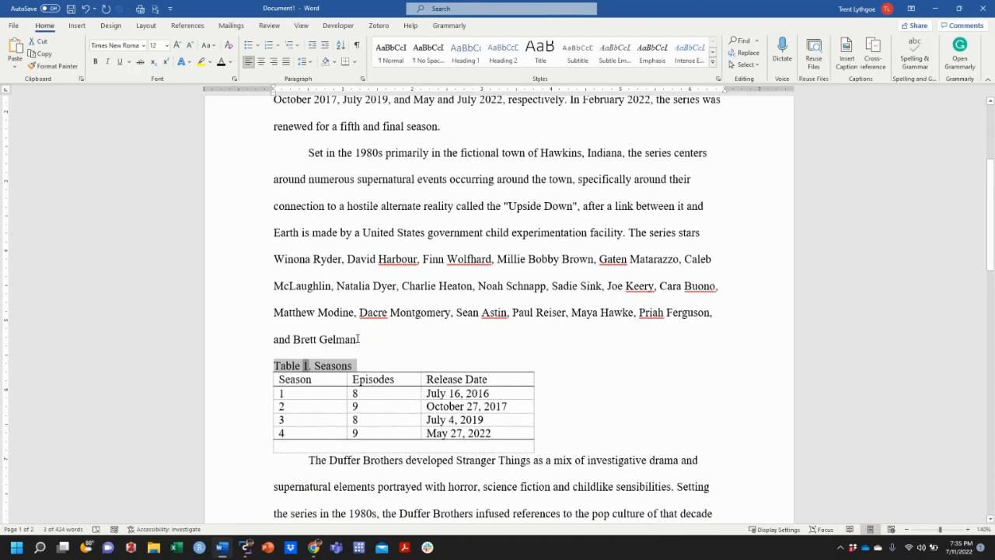
{"action": "left_click", "coordinate": [623, 231]}
{"action": "type", "text": "()"}
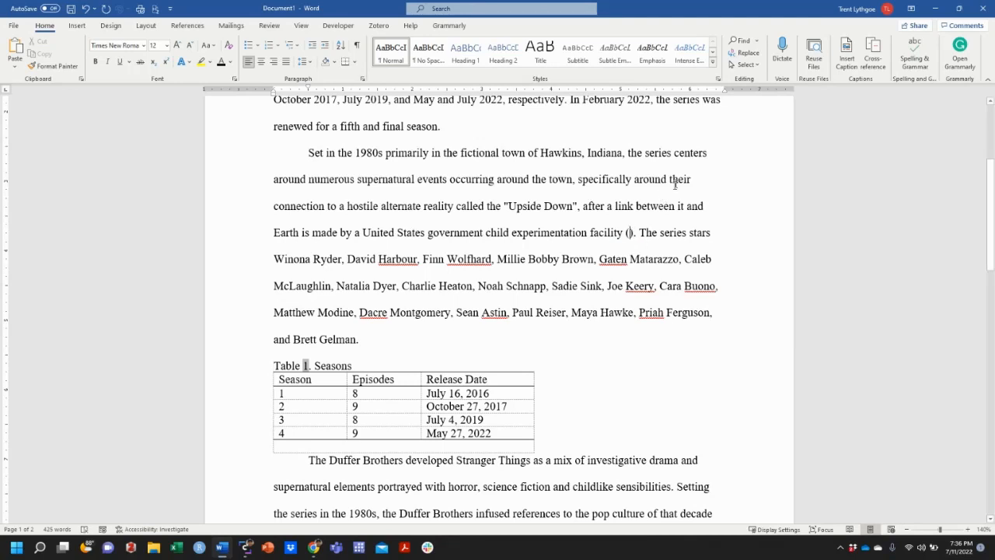
{"action": "left_click", "coordinate": [206, 30]}
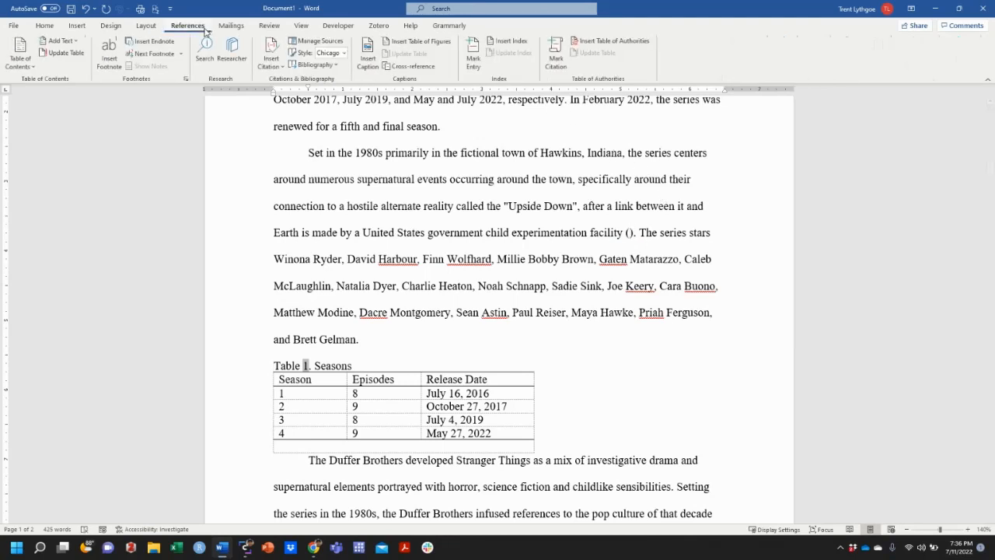
{"action": "left_click", "coordinate": [399, 67]}
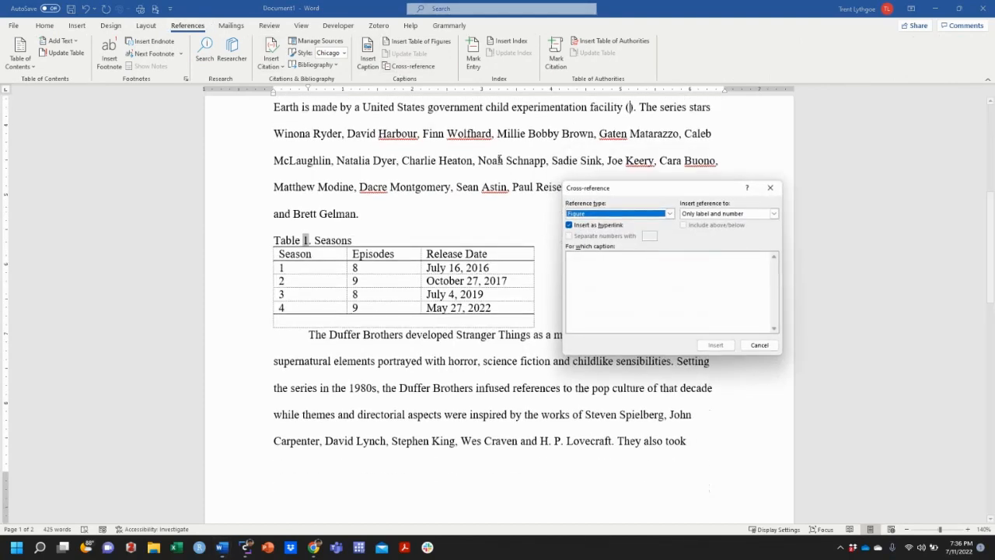
{"action": "left_click", "coordinate": [669, 213]}
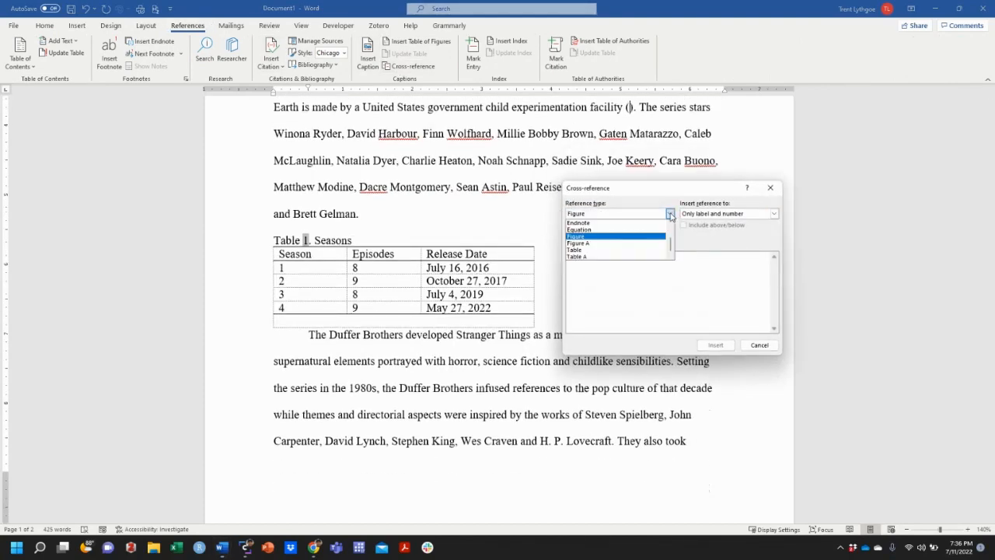
{"action": "left_click", "coordinate": [645, 249]}
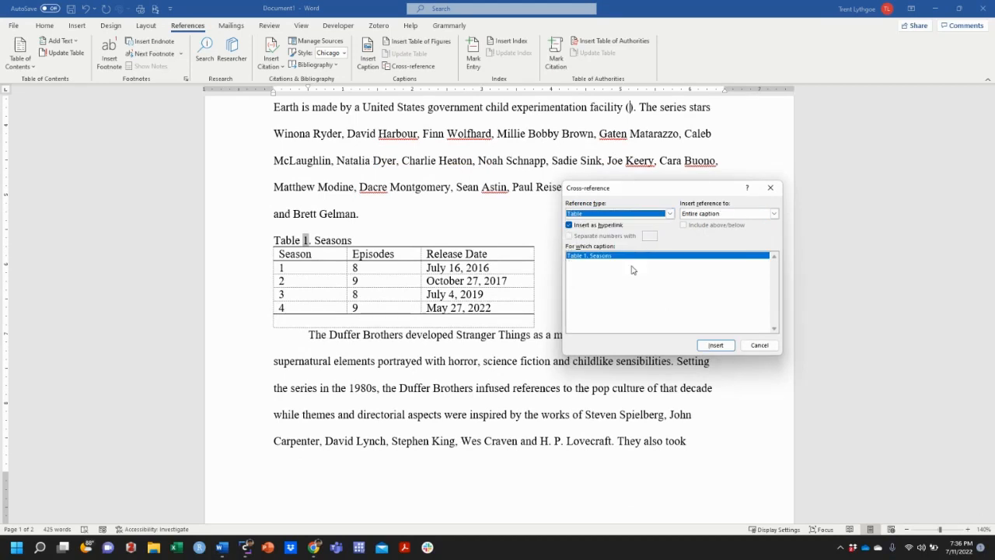
{"action": "left_click", "coordinate": [715, 345]}
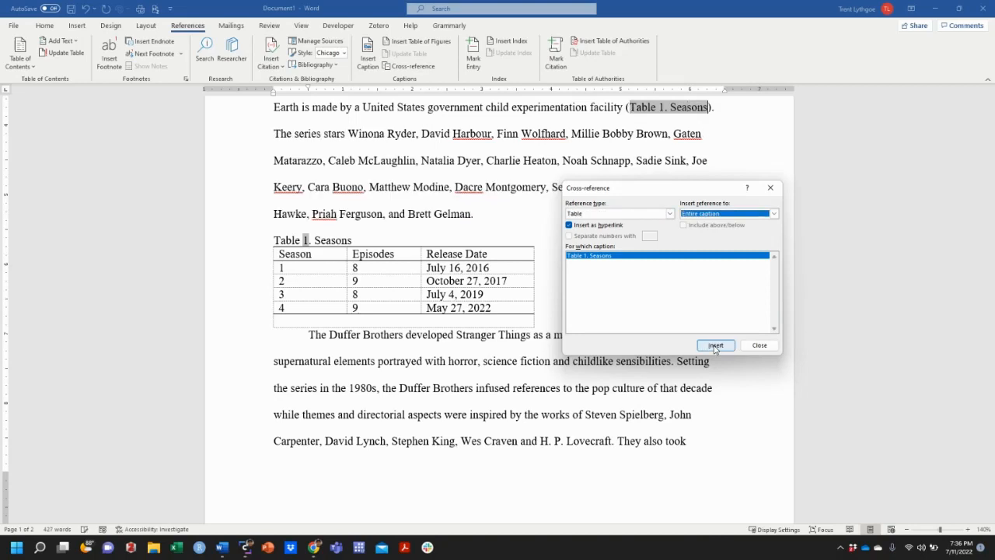
- Insert another cross-reference to Table 1 in the parentheses, using only the label and number
{"action": "left_click", "coordinate": [732, 217]}
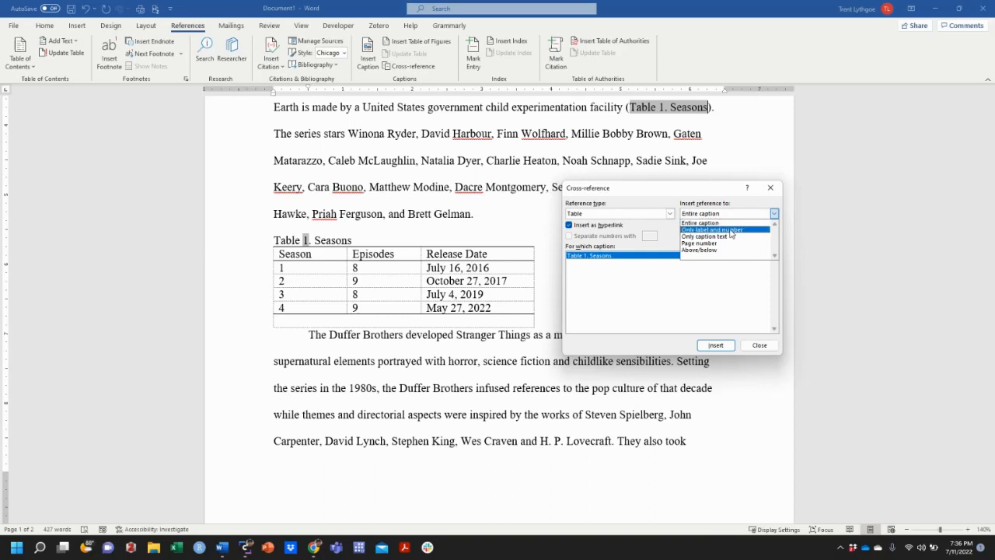
{"action": "left_click", "coordinate": [731, 231]}
{"action": "left_click", "coordinate": [716, 346]}
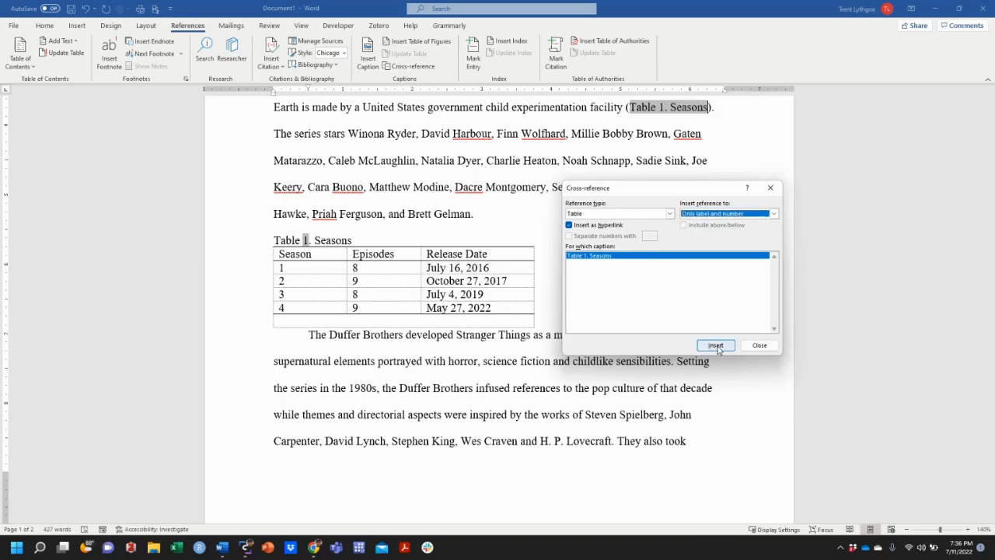
- Delete the full-caption cross-reference "Table 1. Seasons" from the parentheses and close the cross-reference dialog
{"action": "left_click", "coordinate": [314, 134]}
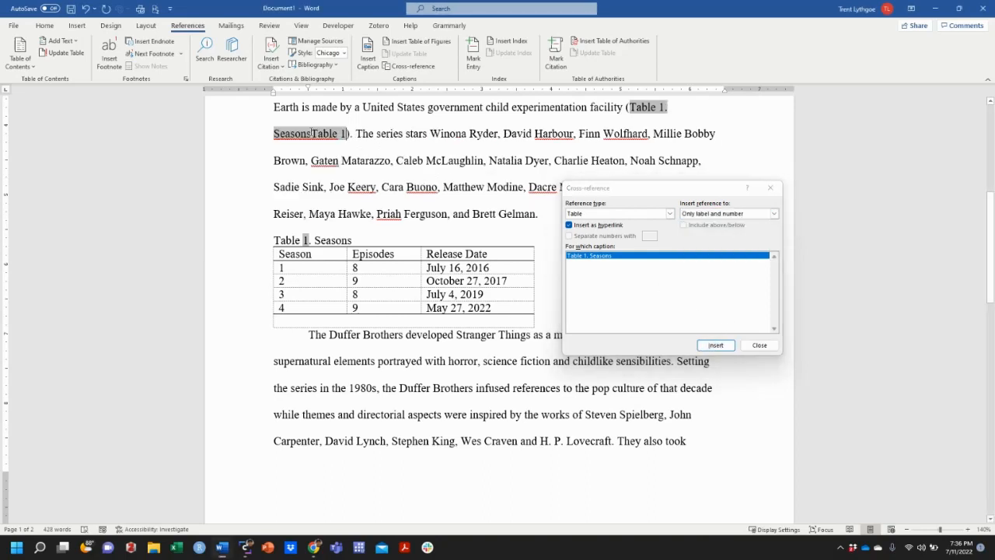
{"action": "left_click", "coordinate": [753, 354]}
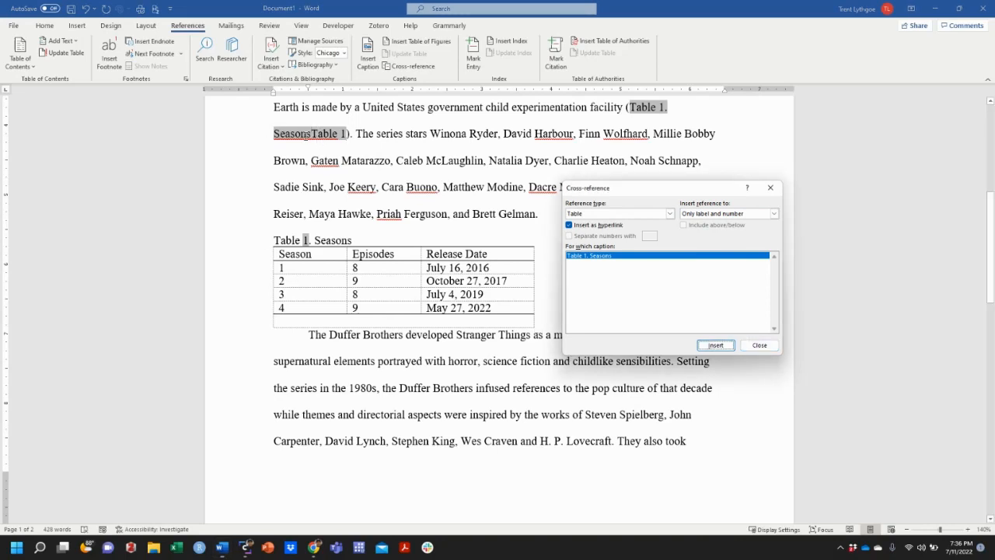
{"action": "left_click", "coordinate": [307, 135]}
{"action": "key", "text": "BackSpace"}
{"action": "key", "text": "BackSpace"}
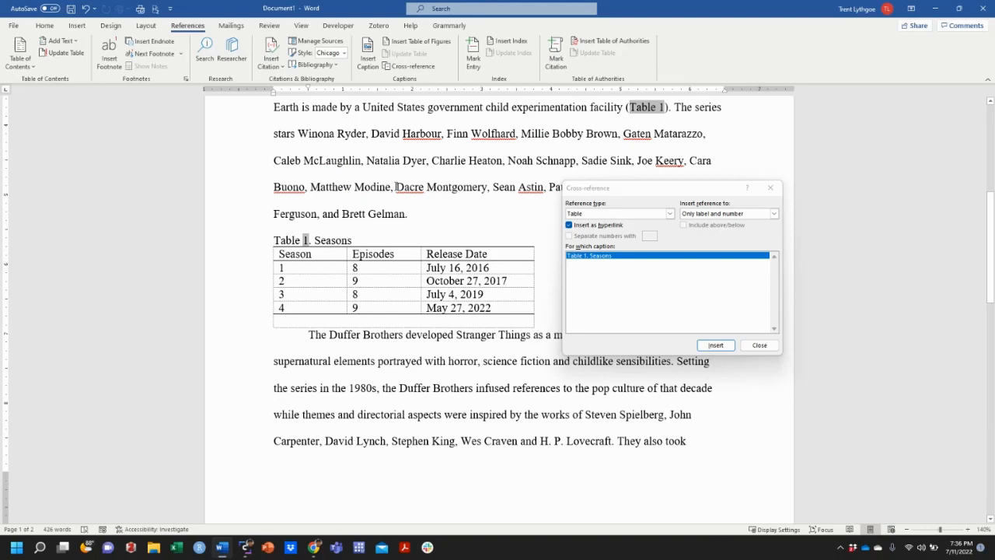
{"action": "left_click", "coordinate": [750, 354]}
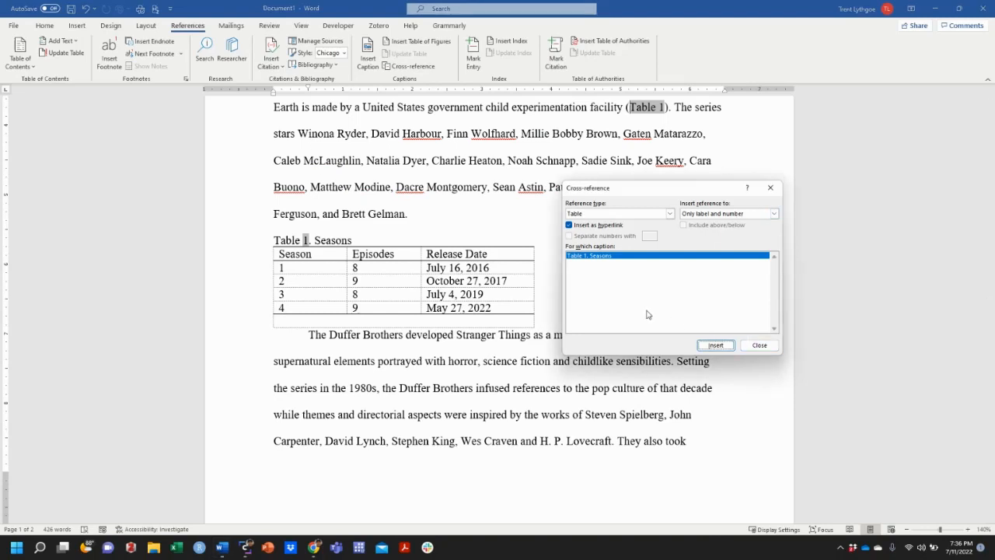
{"action": "left_click", "coordinate": [770, 187]}
- Cut the whole Season and Rotten Tomatoes table from the end of the document
{"action": "scroll", "coordinate": [430, 269], "scroll_direction": "up", "scroll_amount": 1}
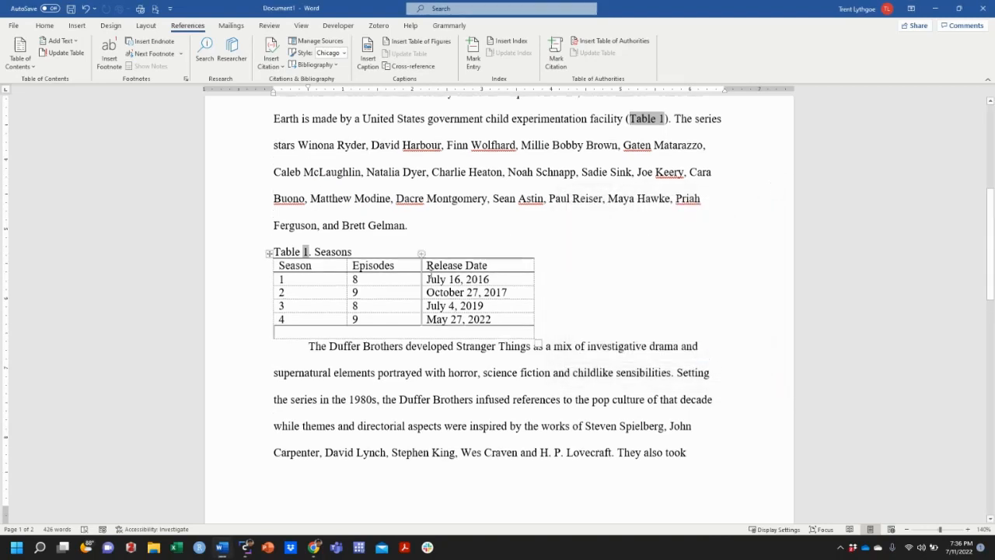
{"action": "scroll", "coordinate": [430, 270], "scroll_direction": "up", "scroll_amount": 1}
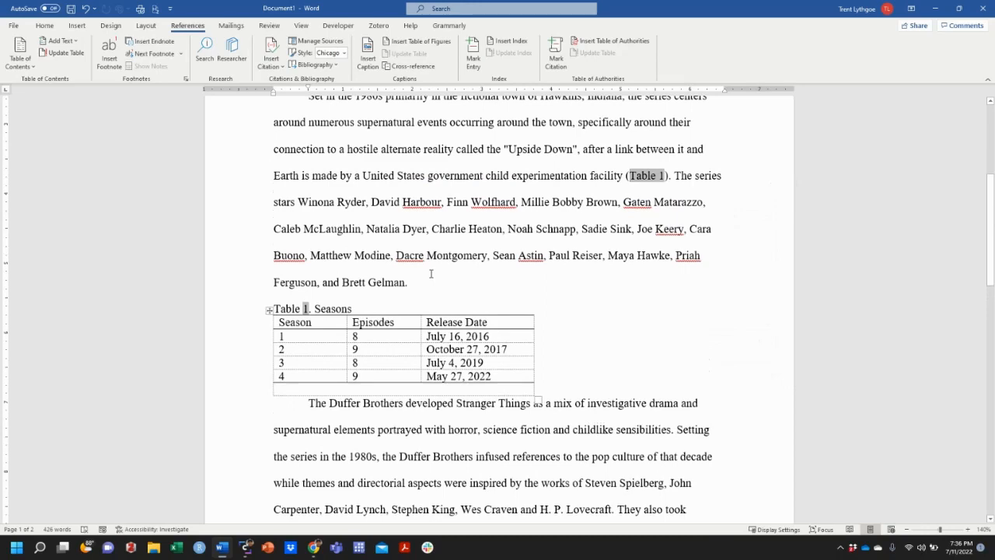
{"action": "scroll", "coordinate": [431, 273], "scroll_direction": "up", "scroll_amount": 1}
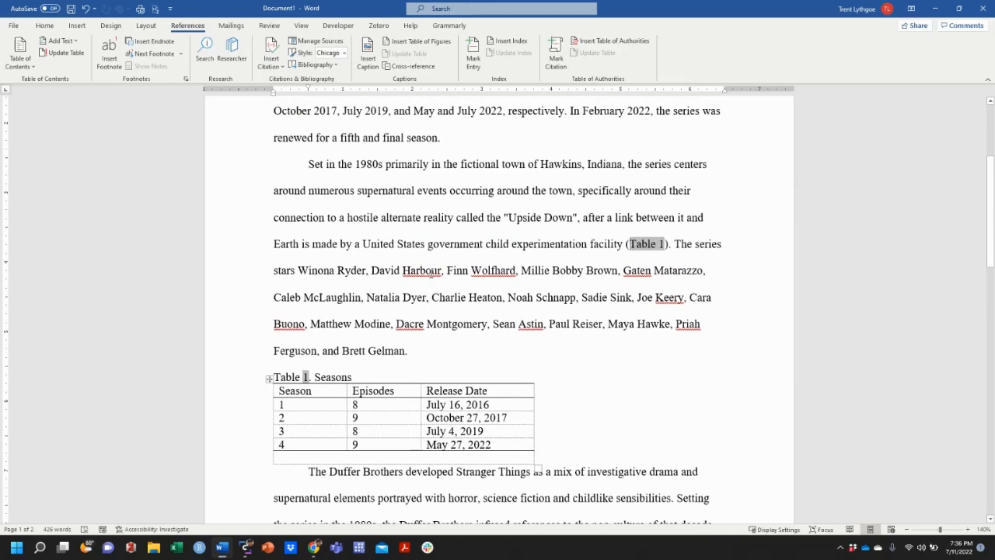
{"action": "scroll", "coordinate": [430, 274], "scroll_direction": "down", "scroll_amount": 2}
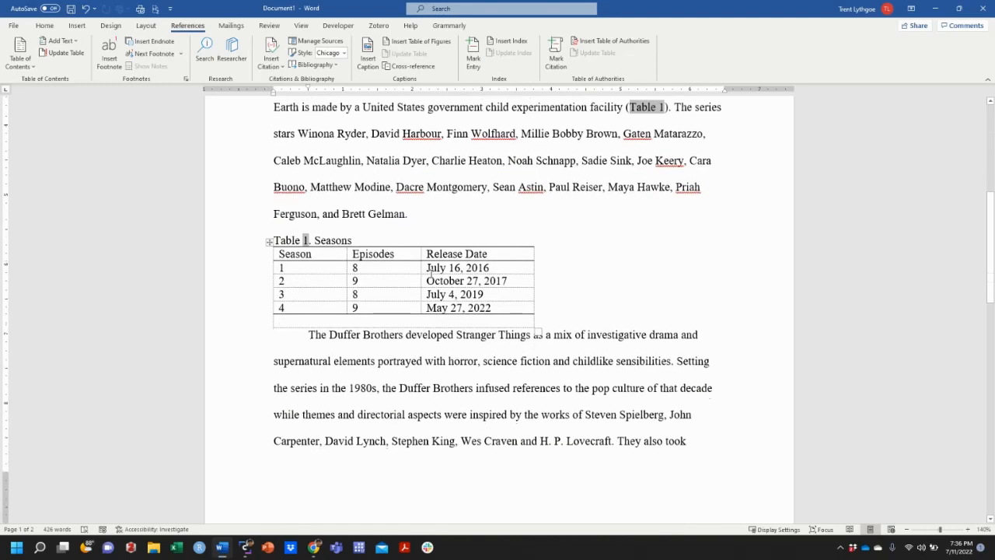
{"action": "scroll", "coordinate": [429, 272], "scroll_direction": "down", "scroll_amount": 8}
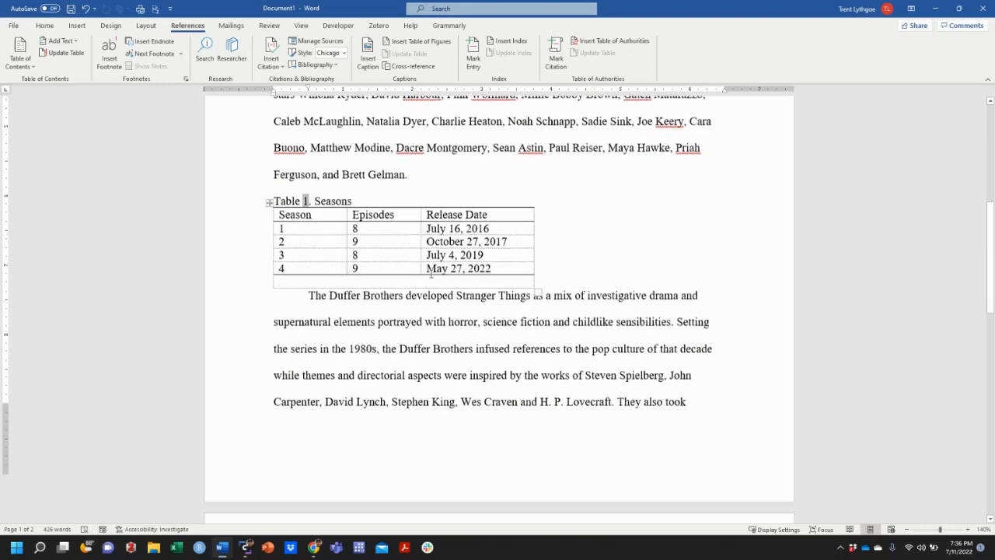
{"action": "scroll", "coordinate": [429, 274], "scroll_direction": "down", "scroll_amount": 2}
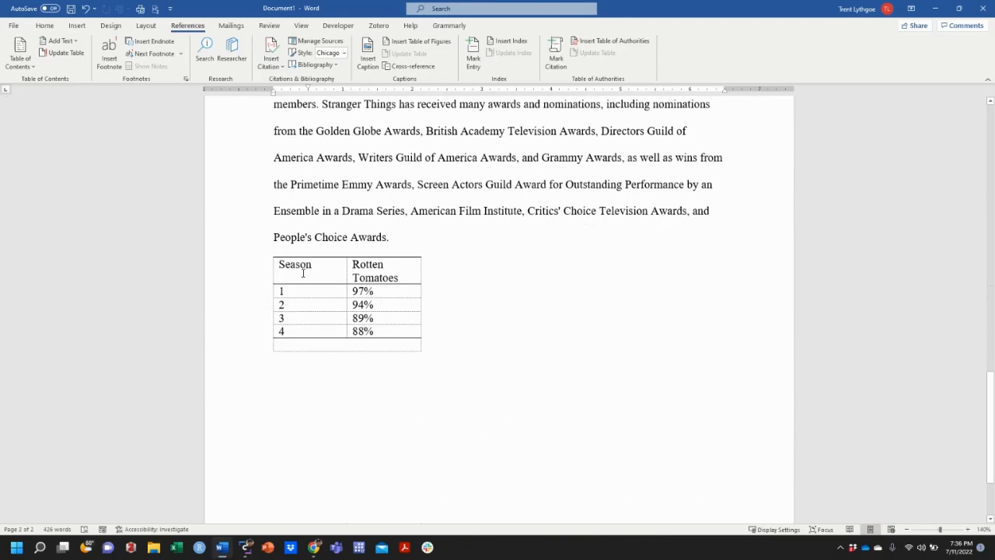
{"action": "mouse_move", "coordinate": [297, 268]}
{"action": "left_mouse_down"}
{"action": "mouse_move", "coordinate": [458, 311]}
{"action": "mouse_move", "coordinate": [488, 353]}
{"action": "left_mouse_up"}
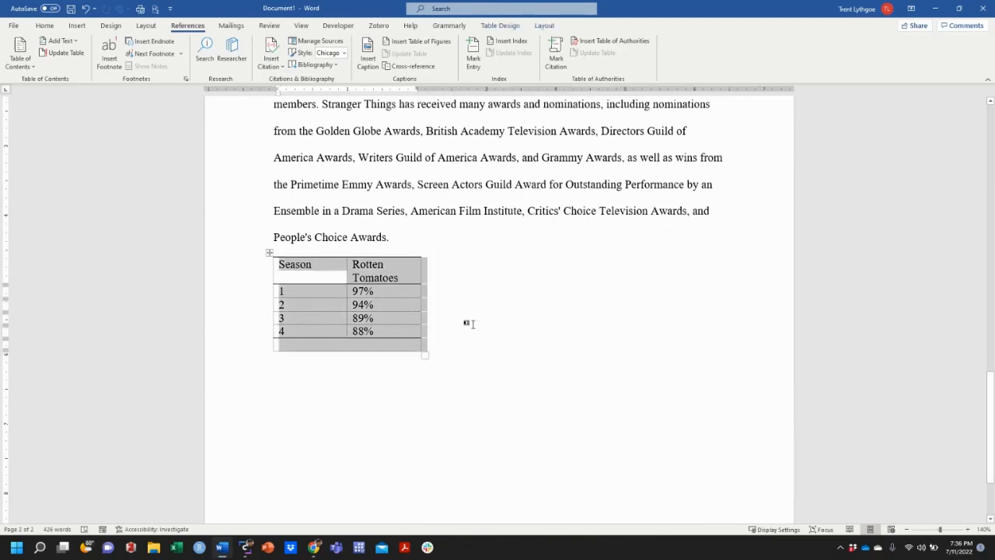
{"action": "key", "text": "ctrl+x"}
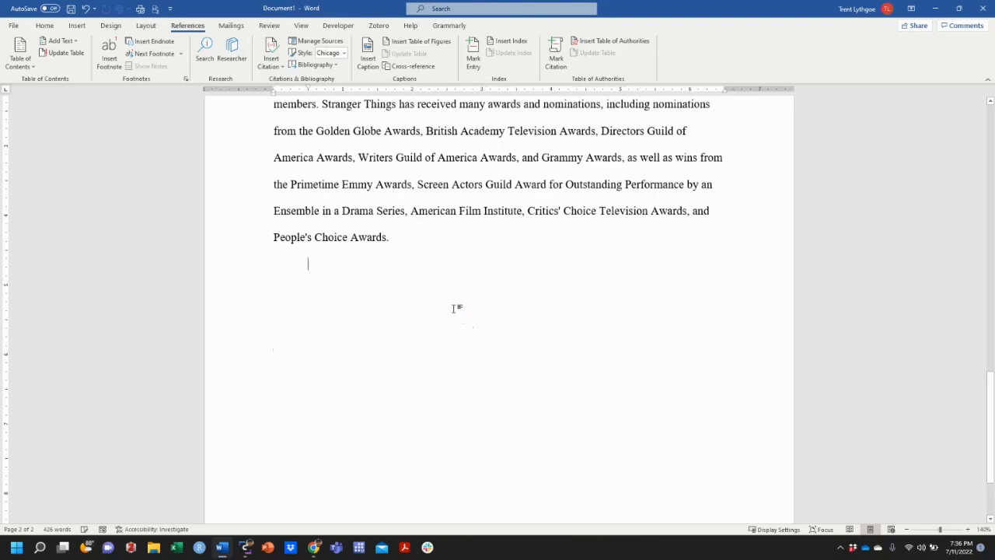
- Paste the cut Rotten Tomatoes table on a new line after the first paragraph and remove the extra blank line below it
{"action": "scroll", "coordinate": [394, 262], "scroll_direction": "up", "scroll_amount": 6}
{"action": "scroll", "coordinate": [394, 261], "scroll_direction": "up", "scroll_amount": 10}
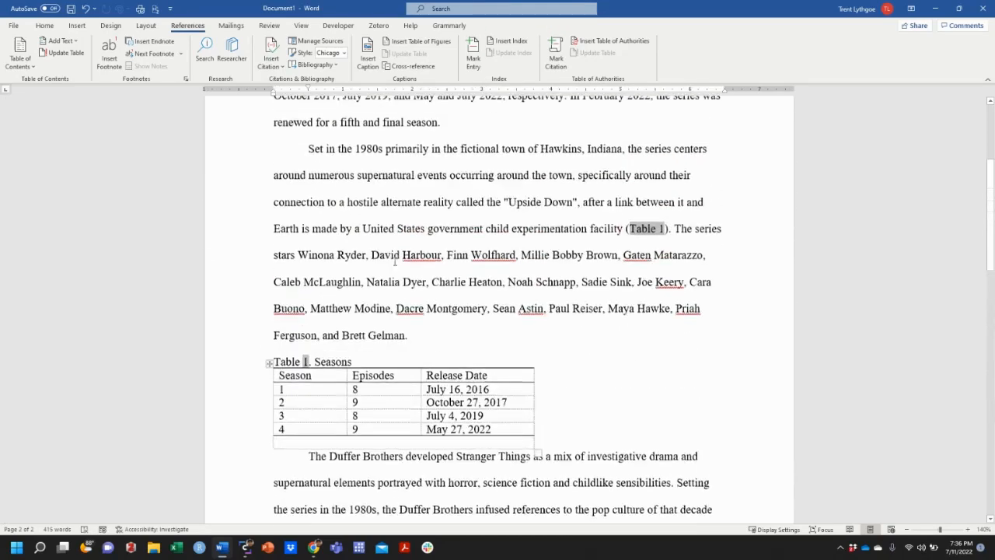
{"action": "left_click", "coordinate": [467, 309]}
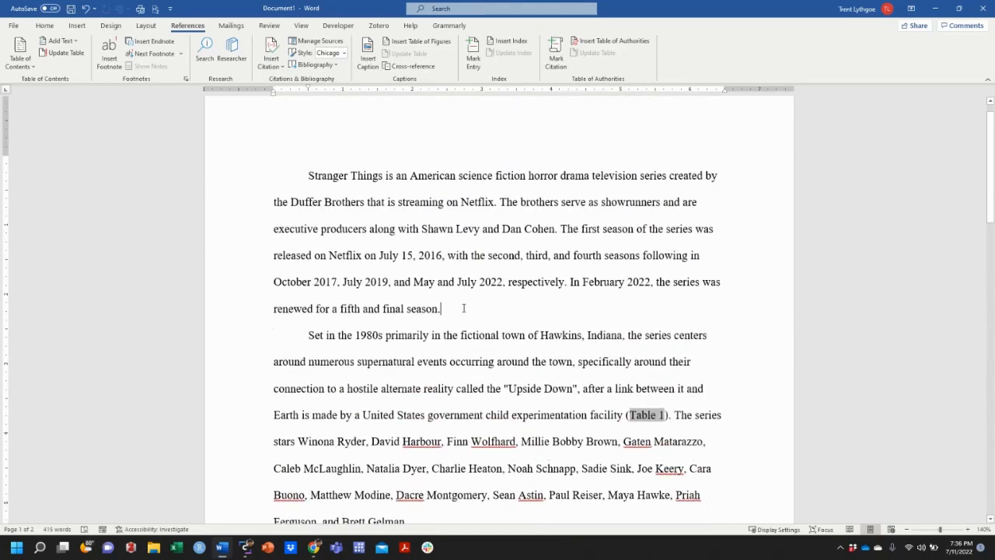
{"action": "key", "text": "Return"}
{"action": "key", "text": "BackSpace"}
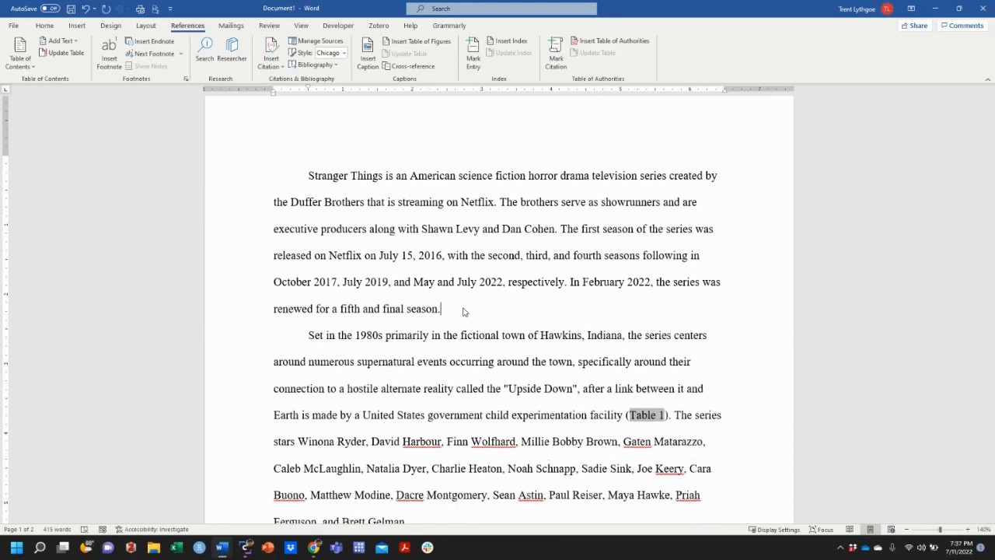
{"action": "type", "text": "\\"}
{"action": "key", "text": "Return"}
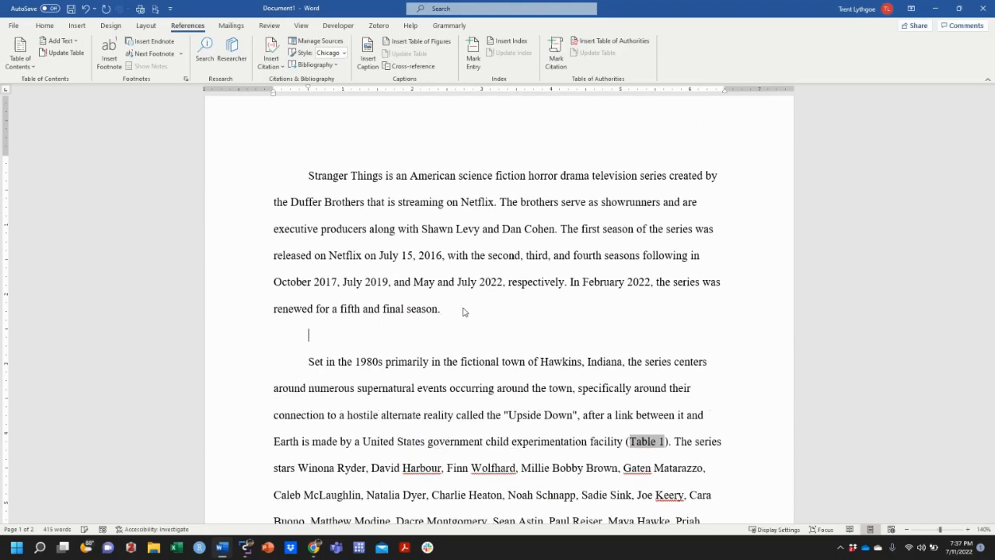
{"action": "key", "text": "ctrl+v"}
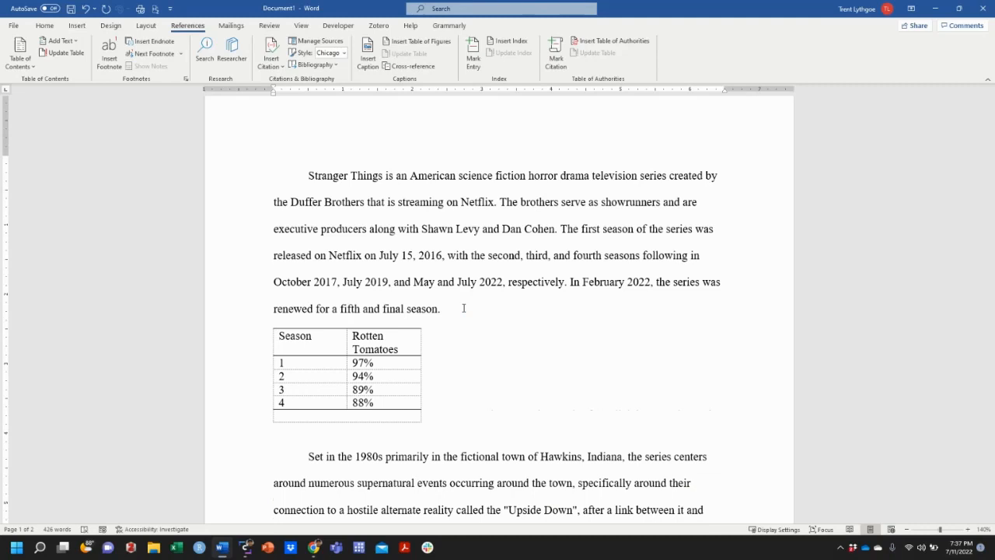
{"action": "key", "text": "Delete"}
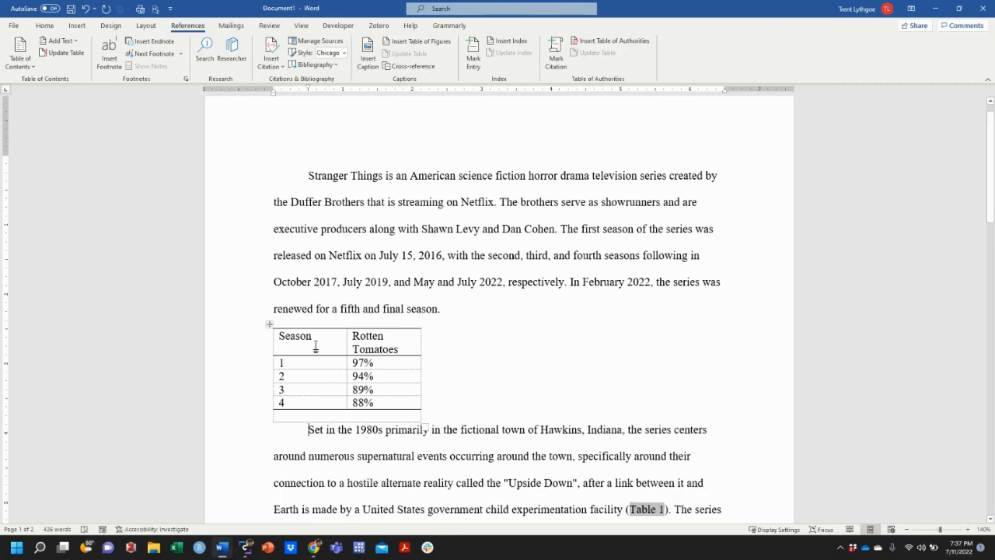
- Insert the caption "Table 1. Ratings" above the Rotten Tomatoes table, using the Table label
{"action": "left_click", "coordinate": [380, 337]}
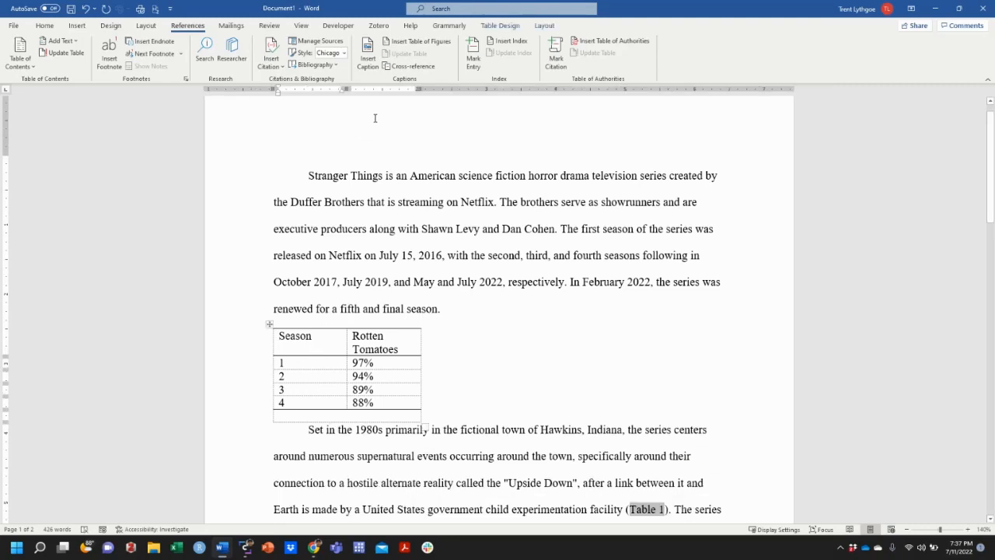
{"action": "left_click", "coordinate": [375, 62]}
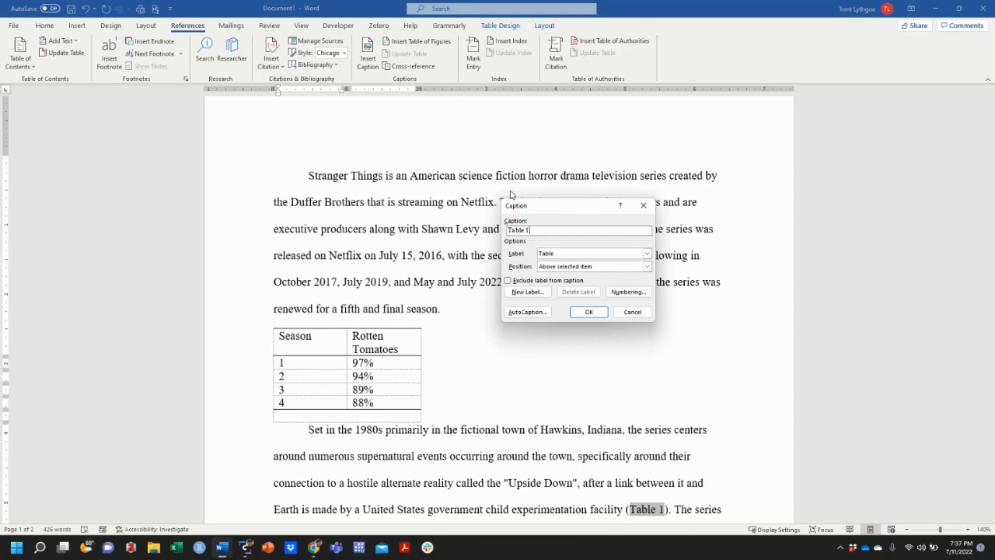
{"action": "type", "text": ". Ratings"}
{"action": "left_click", "coordinate": [585, 312]}
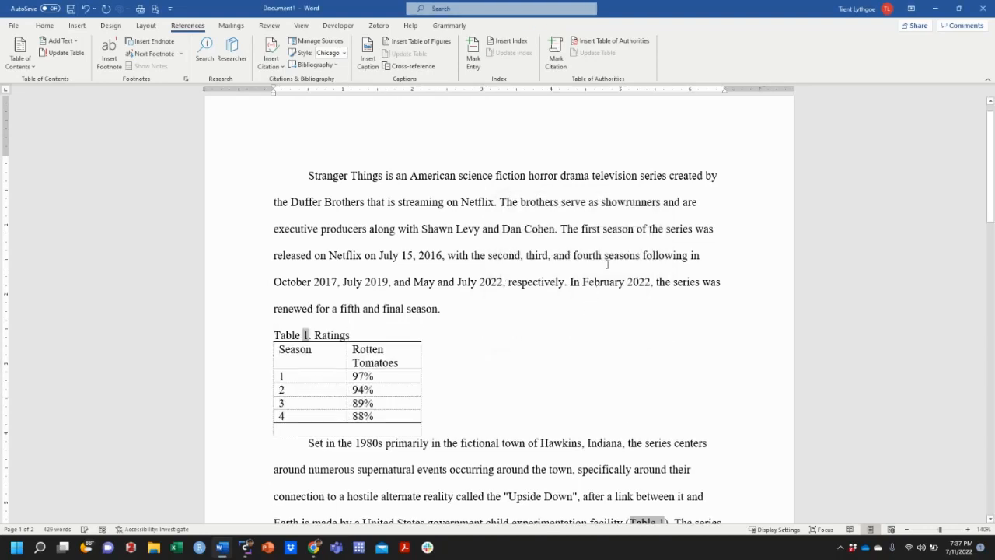
- Add parentheses after "final season" in the first paragraph and insert a label-and-number cross-reference to the Ratings table inside them
{"action": "left_click", "coordinate": [439, 310]}
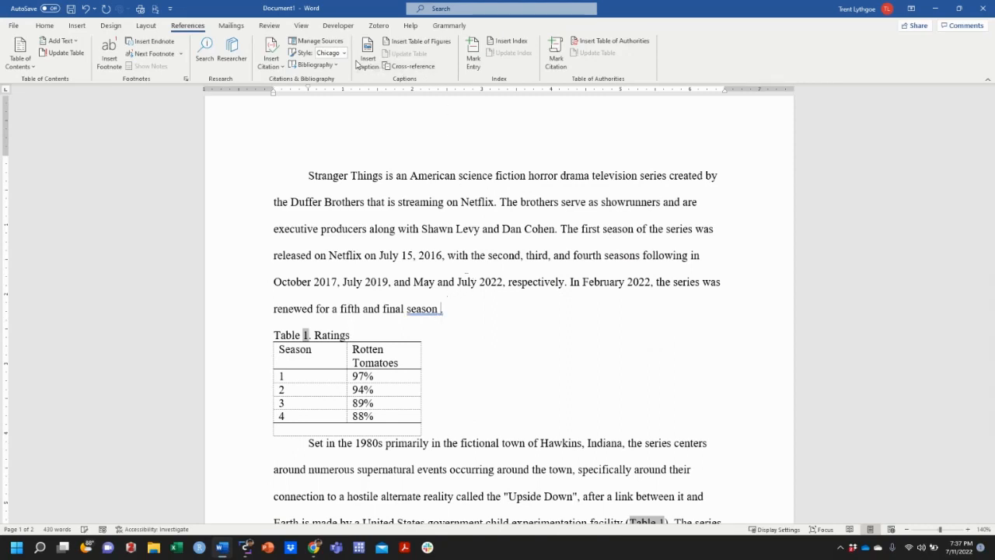
{"action": "type", "text": "()"}
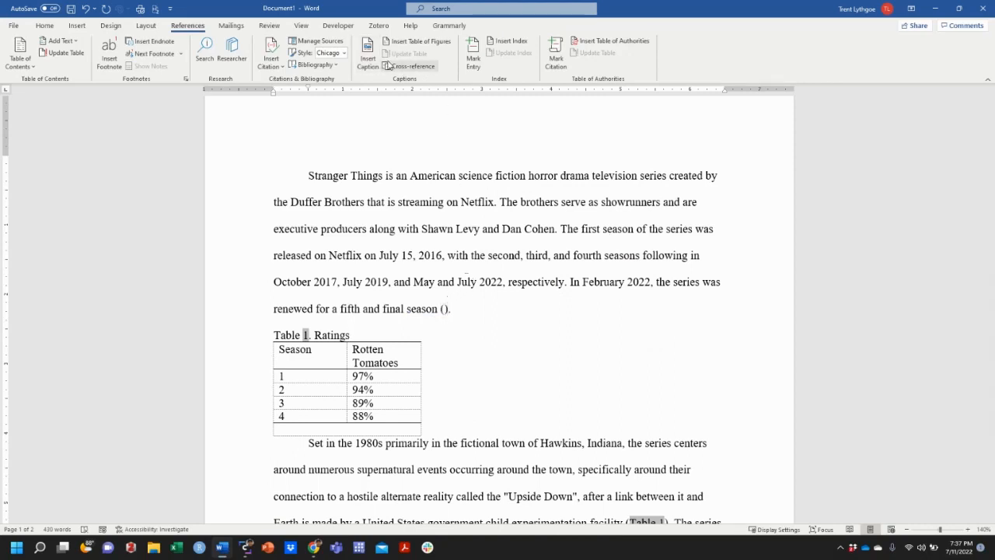
{"action": "key", "text": "Left"}
{"action": "left_click", "coordinate": [429, 67]}
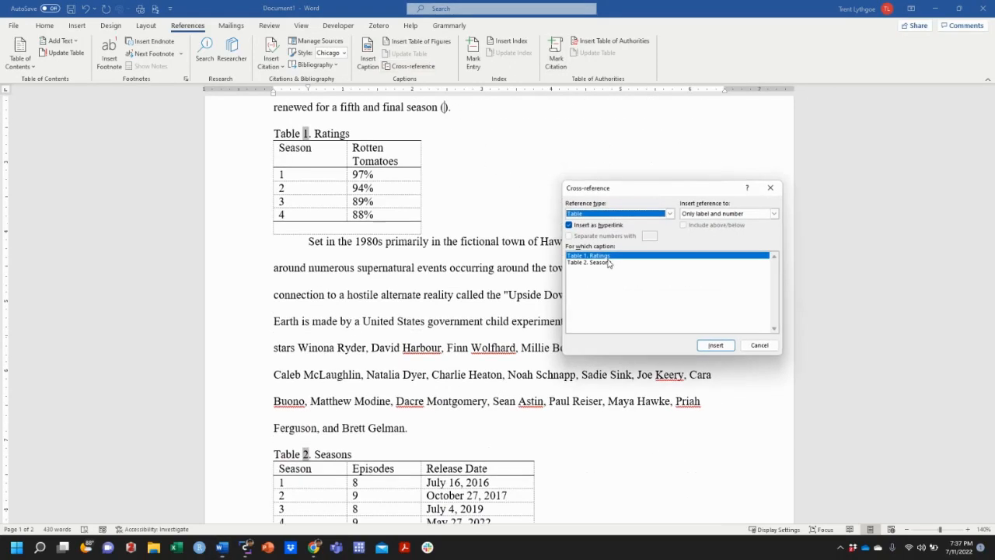
{"action": "left_click", "coordinate": [717, 345]}
{"action": "left_click", "coordinate": [758, 348]}
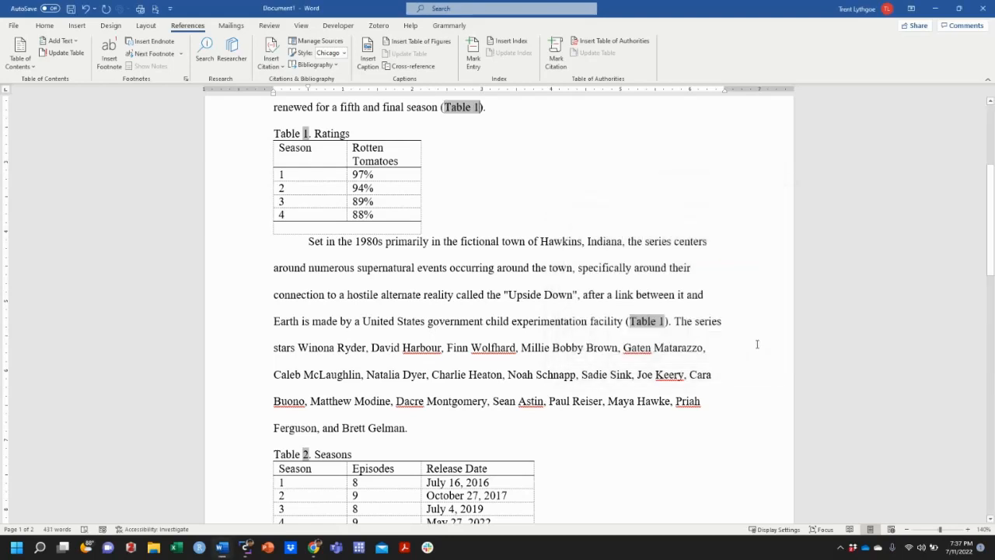
- Update the cross-reference field in the parentheses after "experimentation facility" in the second paragraph
{"action": "scroll", "coordinate": [560, 342], "scroll_direction": "down", "scroll_amount": 5}
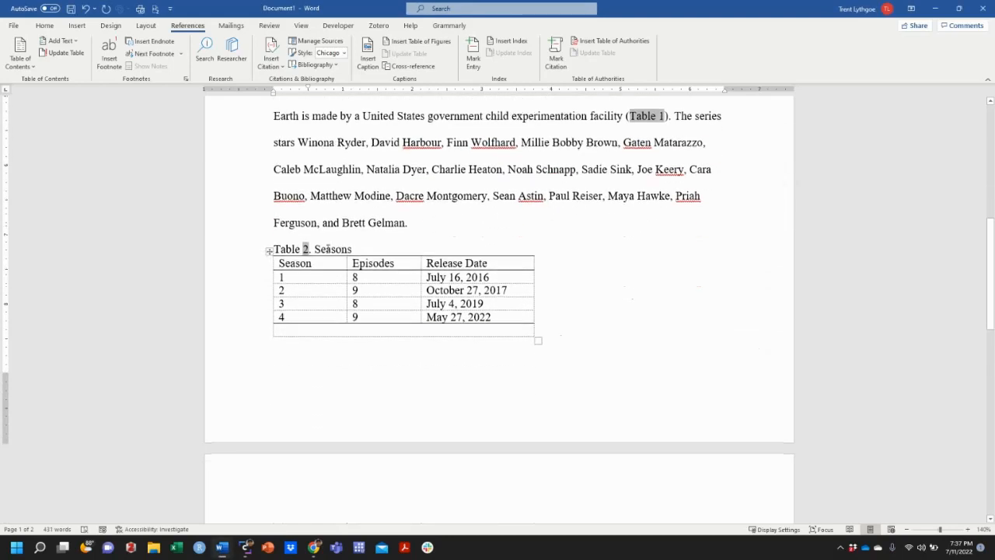
{"action": "scroll", "coordinate": [328, 248], "scroll_direction": "up", "scroll_amount": 1}
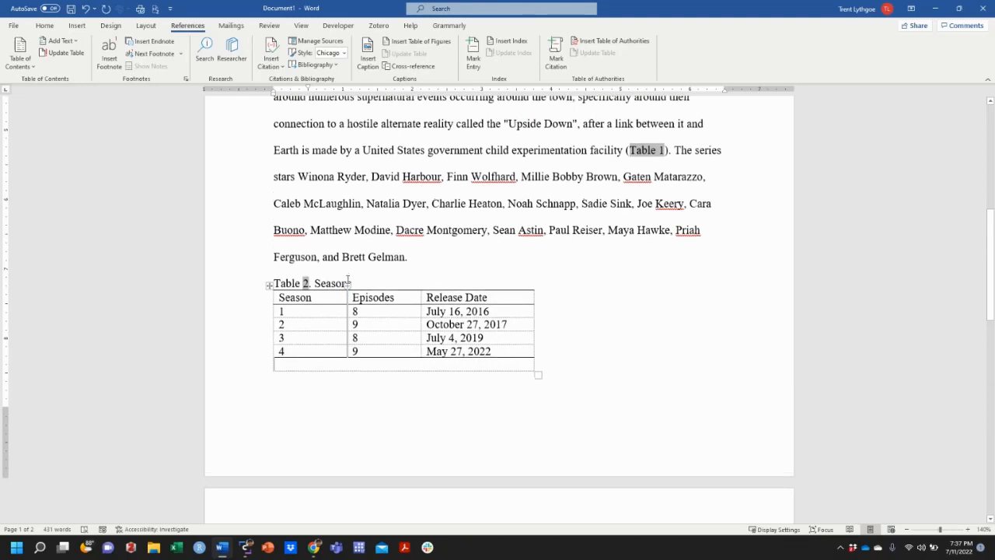
{"action": "type", "text": "s"}
{"action": "scroll", "coordinate": [333, 282], "scroll_direction": "up", "scroll_amount": 1}
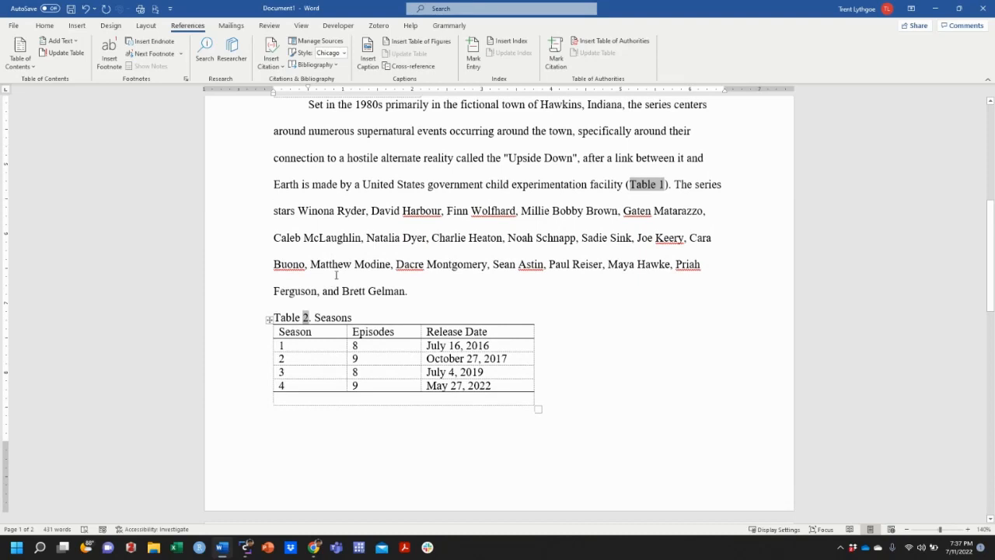
{"action": "scroll", "coordinate": [336, 274], "scroll_direction": "up", "scroll_amount": 3}
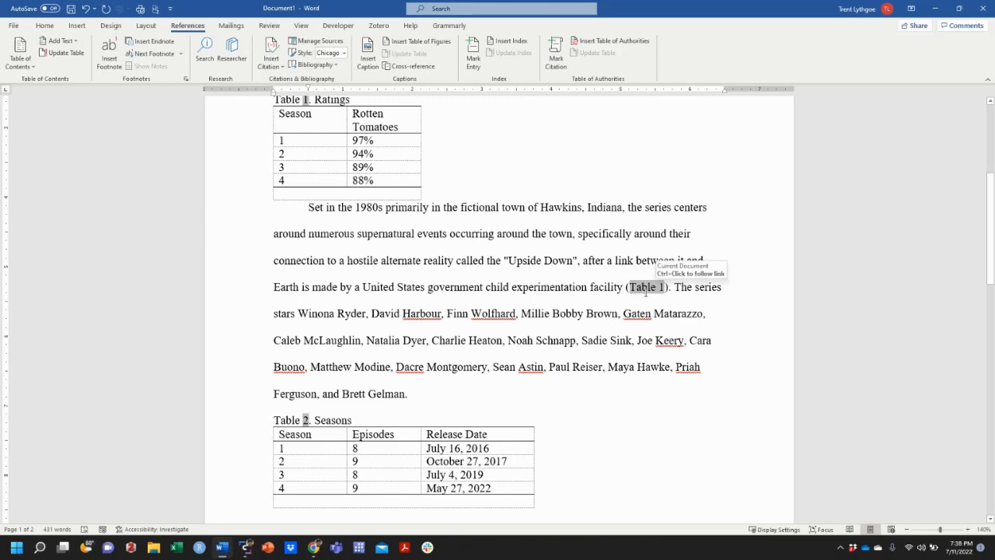
{"action": "right_click", "coordinate": [645, 287]}
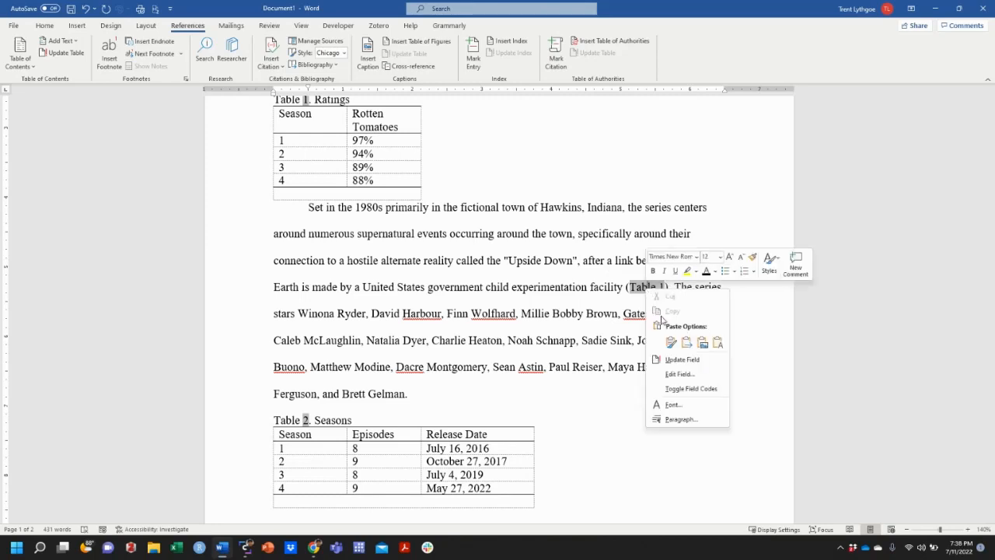
{"action": "left_click", "coordinate": [682, 360]}
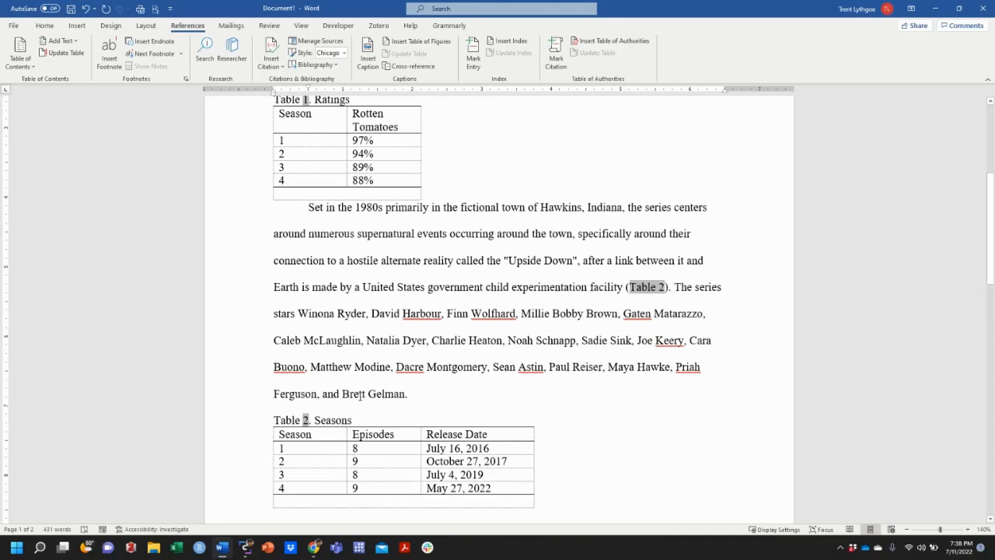
- Select the entire document and update all of its fields at once, then clear the selection
{"action": "key", "text": "ctrl+a"}
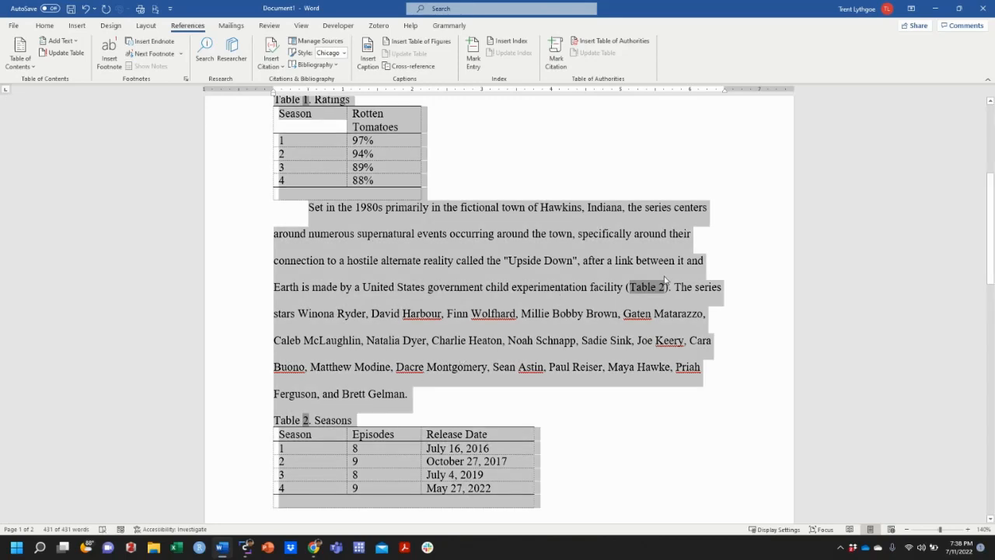
{"action": "right_click", "coordinate": [650, 294]}
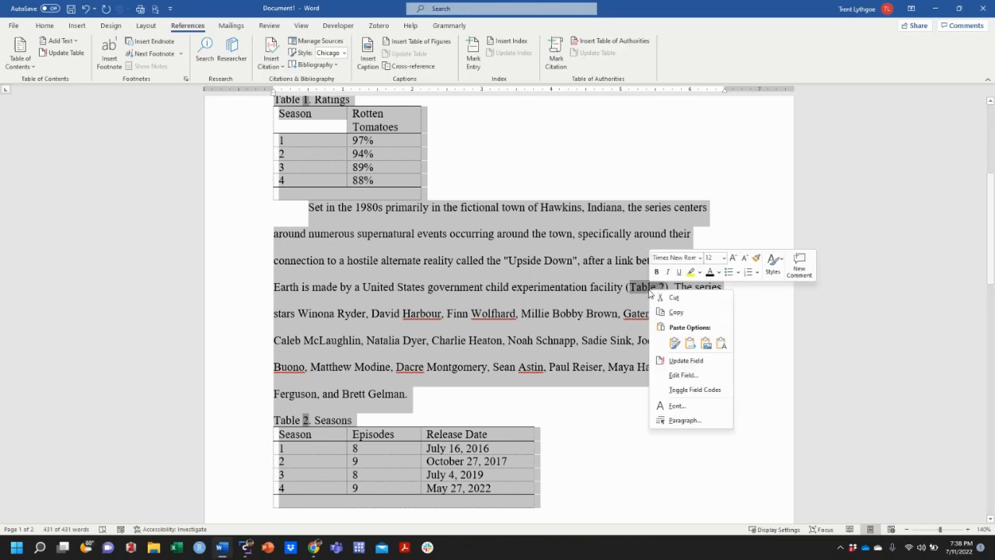
{"action": "left_click", "coordinate": [680, 361]}
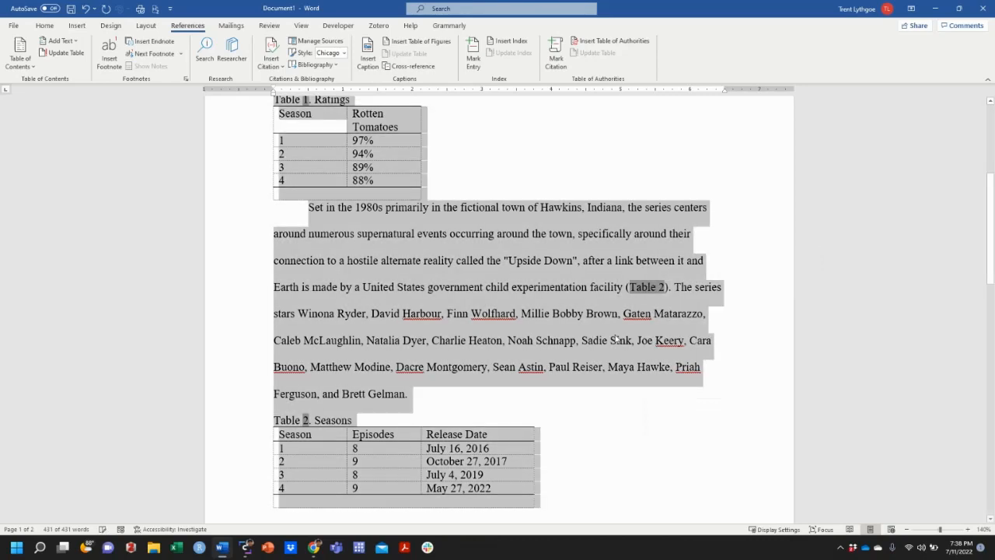
{"action": "left_click", "coordinate": [588, 342]}
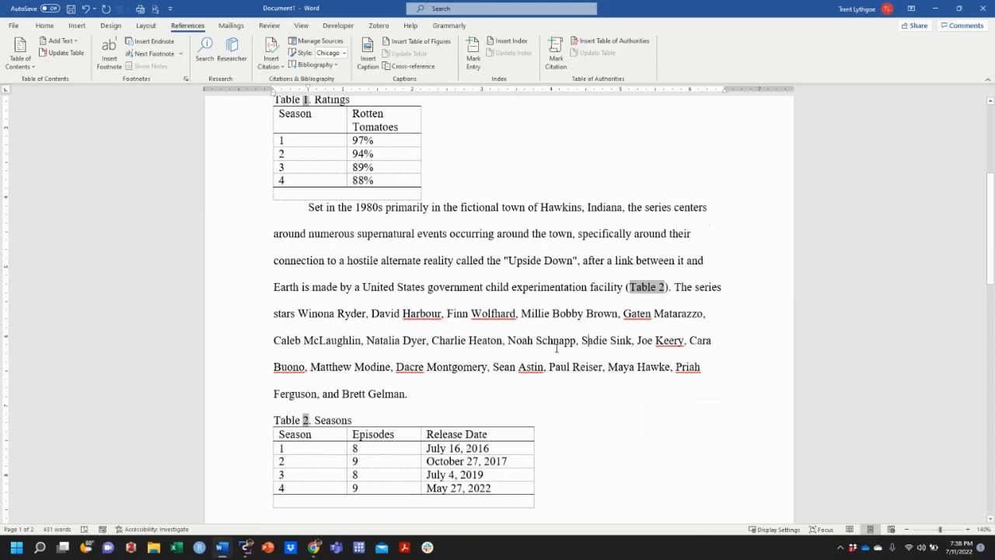
- Insert a table of figures for the Table caption label on a new line above the first paragraph, keeping labels, numbers and page numbers
{"action": "scroll", "coordinate": [555, 348], "scroll_direction": "up", "scroll_amount": 5}
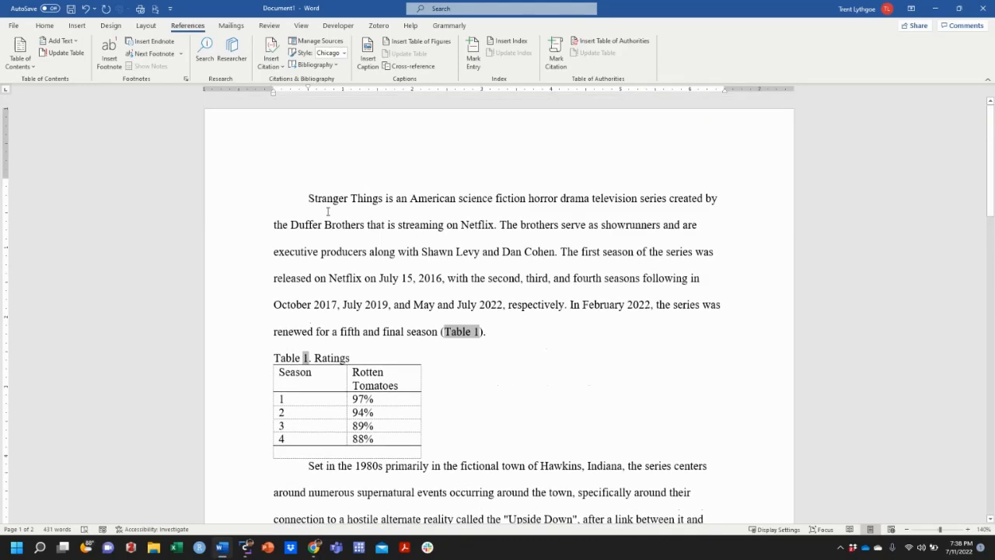
{"action": "left_click", "coordinate": [308, 198]}
{"action": "key", "text": "Return"}
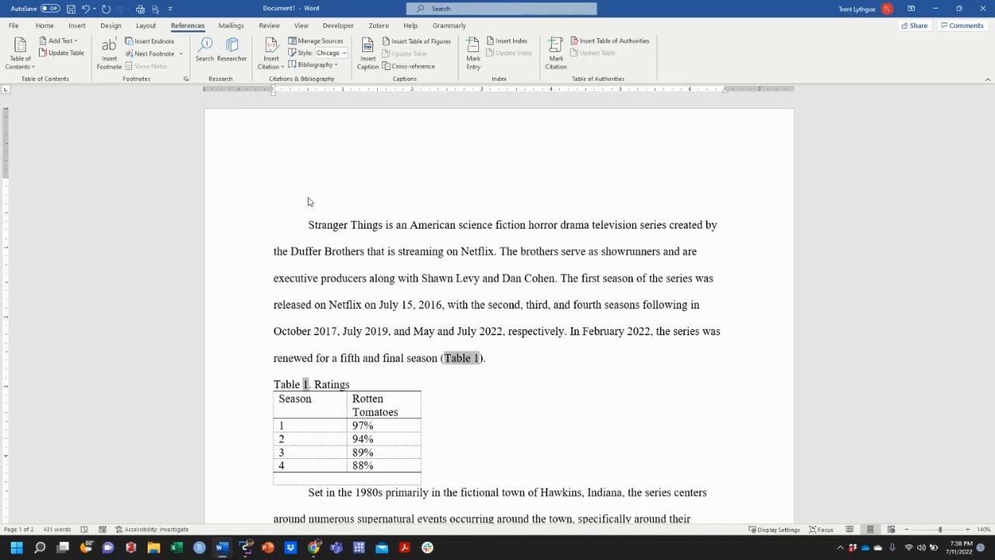
{"action": "left_click", "coordinate": [432, 43]}
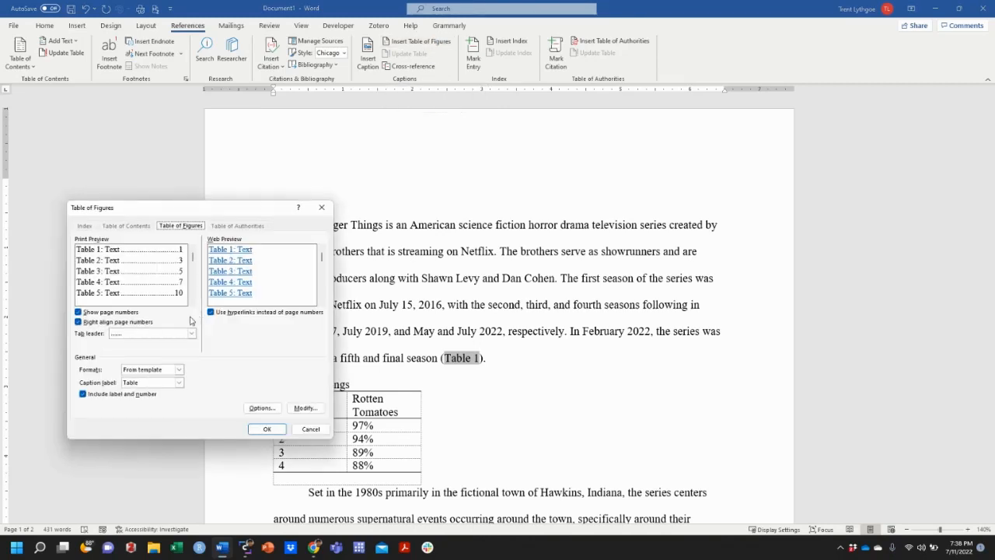
{"action": "left_click", "coordinate": [266, 430]}
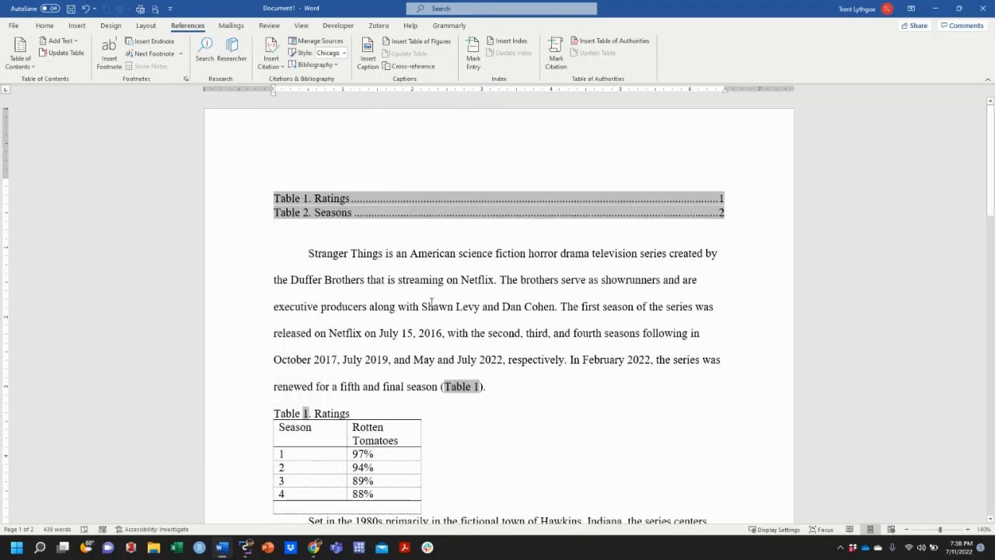